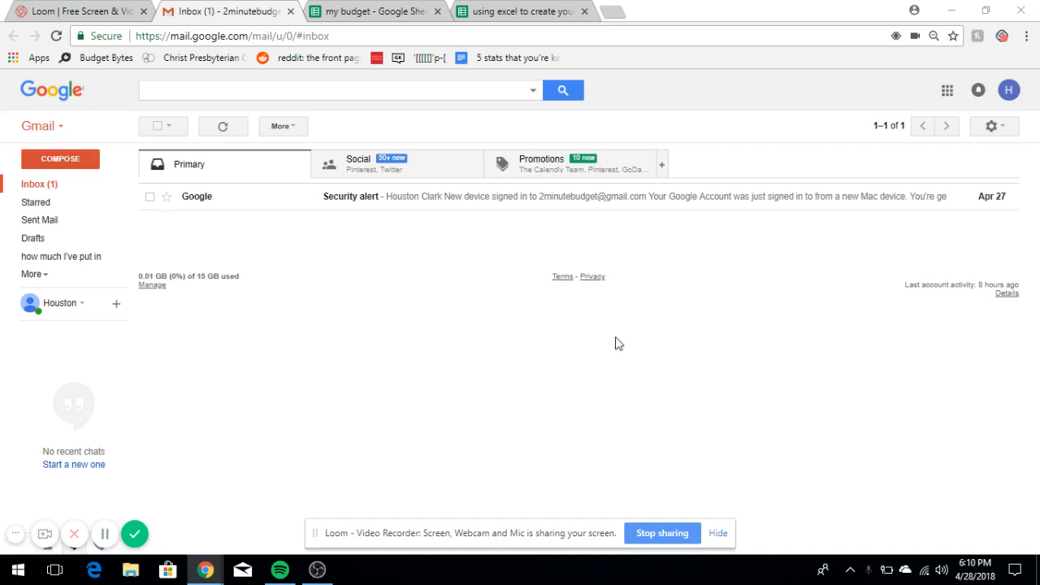
- Load 2minutebudget.com in a new tab and scroll down to the recent 'Read more' post cards
click(614, 12)
text(2minutebudget.com)
key(Return)
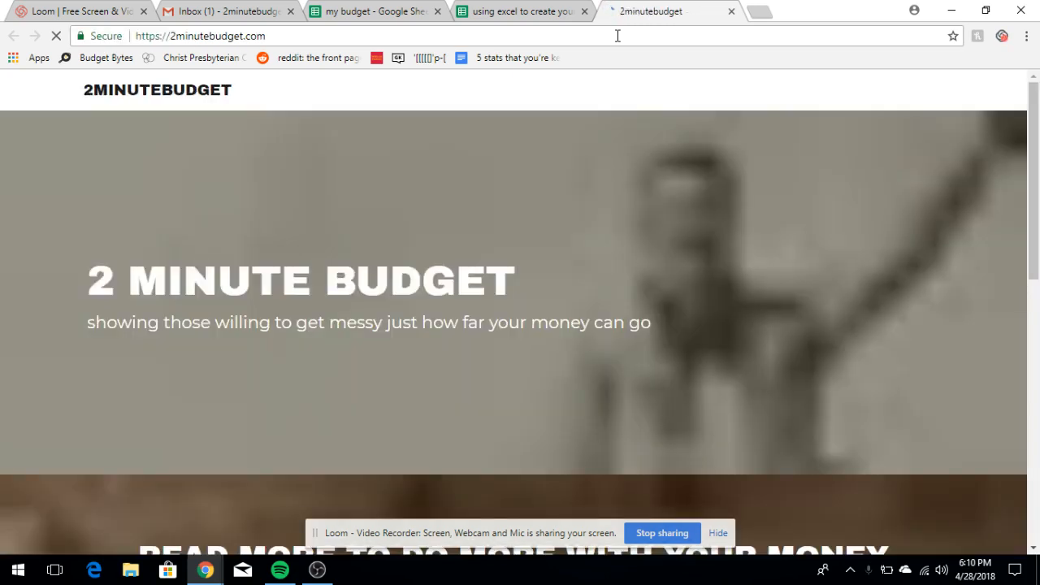
key(Down)
key(Down)
key(Down)
key(Down)
key(Down)
key(Down)
key(Down)
key(Down)
key(Down)
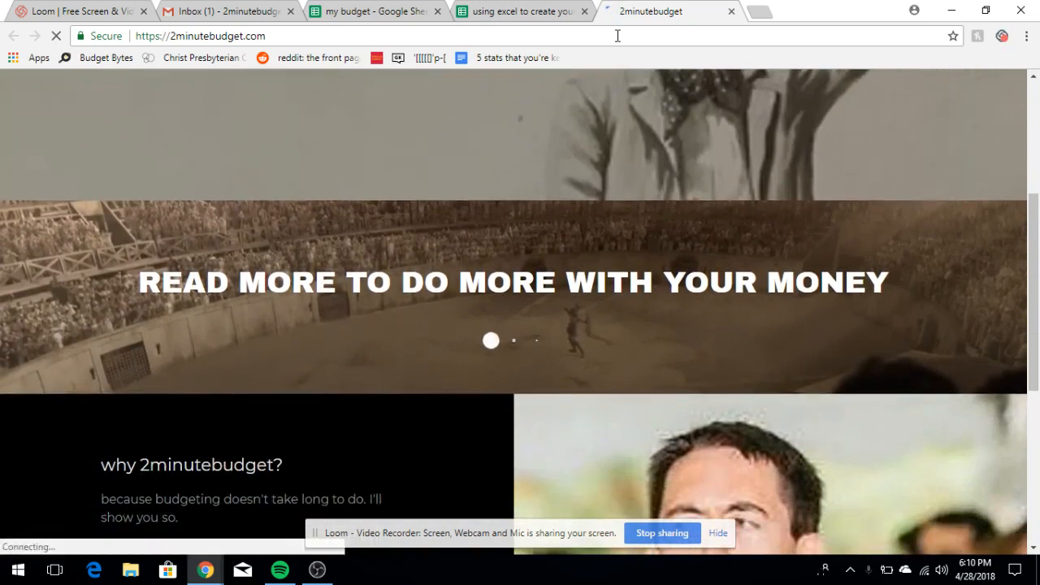
key(Down)
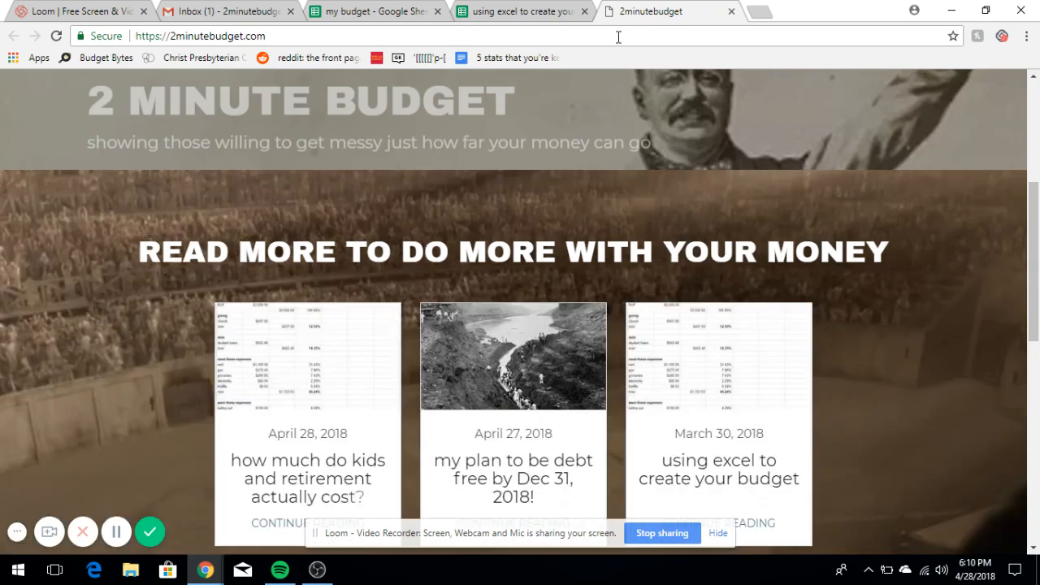
- Open the 'using excel to create your budget' post and read down past its budget table to Steps #1–#2
click(720, 355)
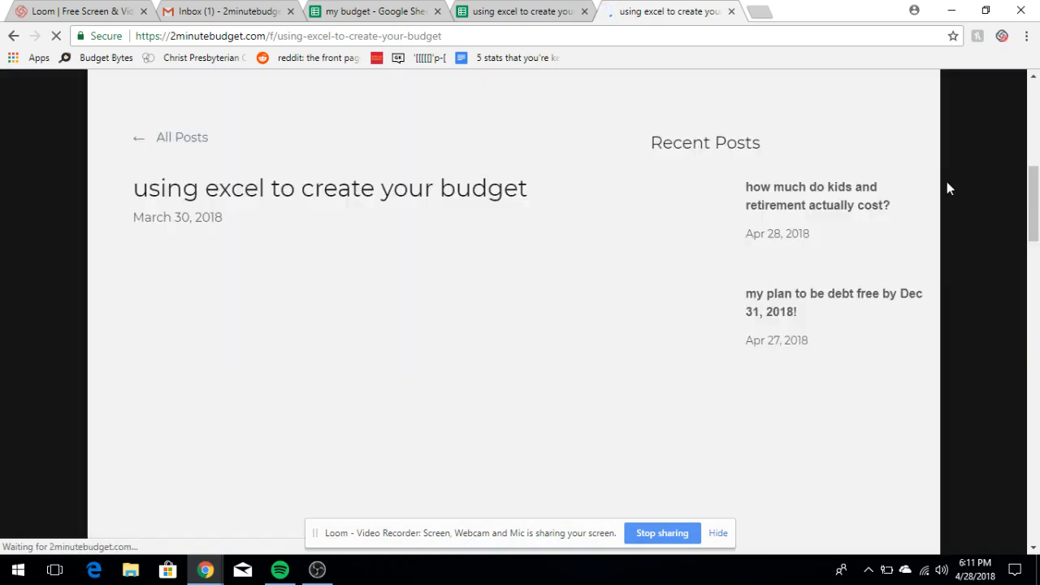
scroll(947, 189, down, 2)
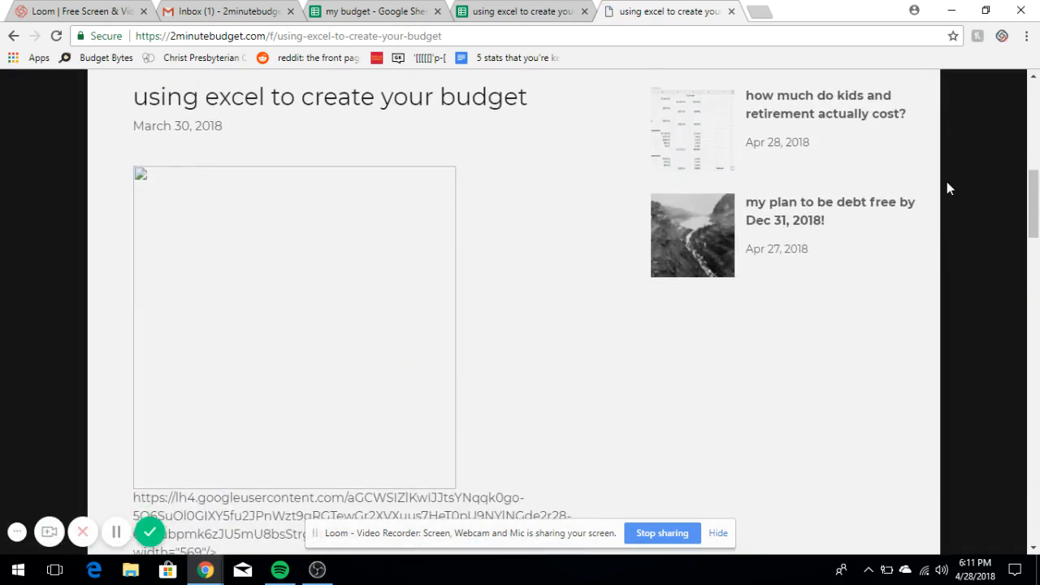
scroll(947, 189, down, 1)
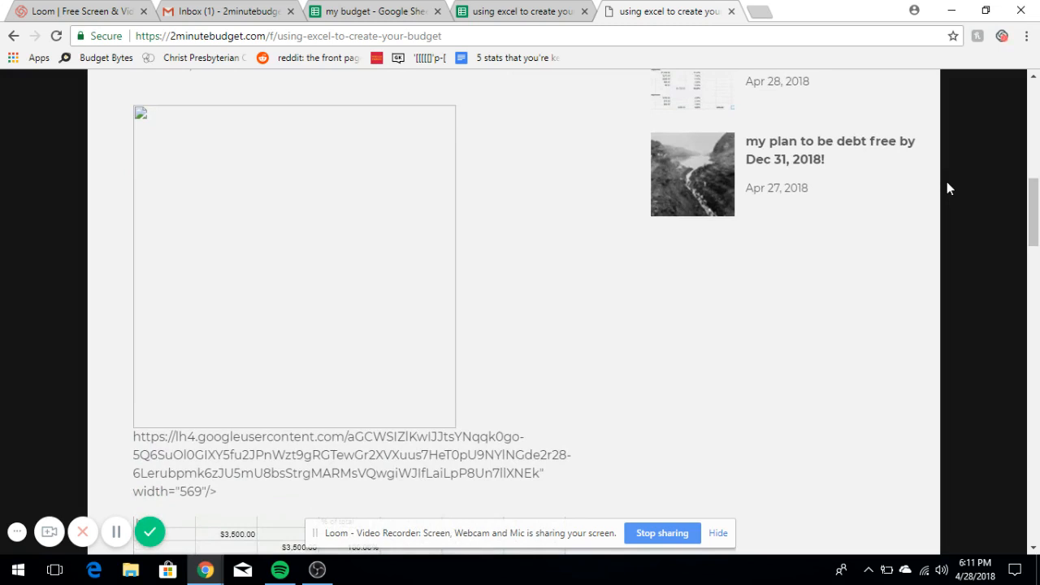
scroll(947, 188, down, 1)
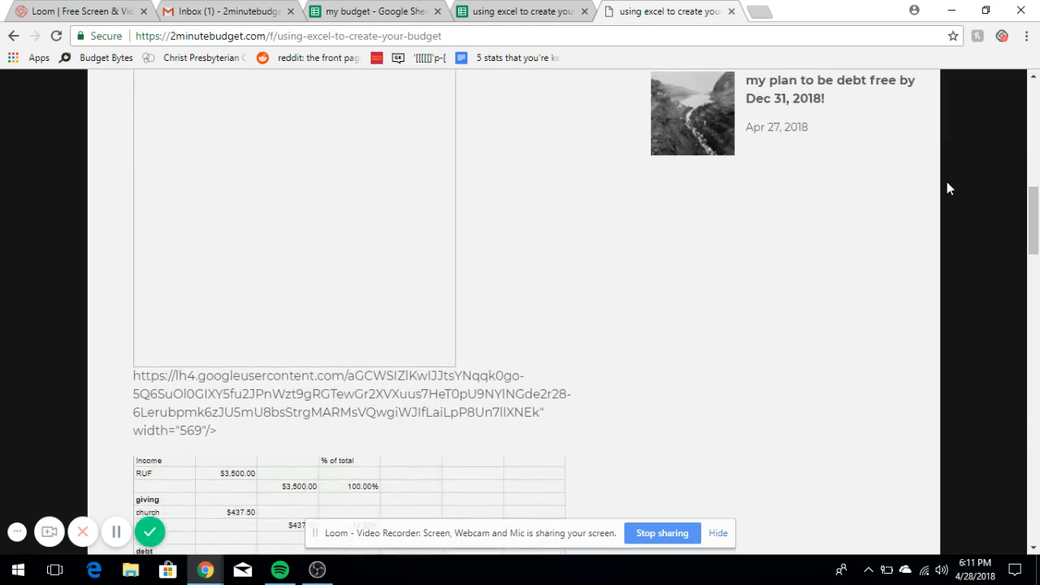
scroll(947, 188, down, 3)
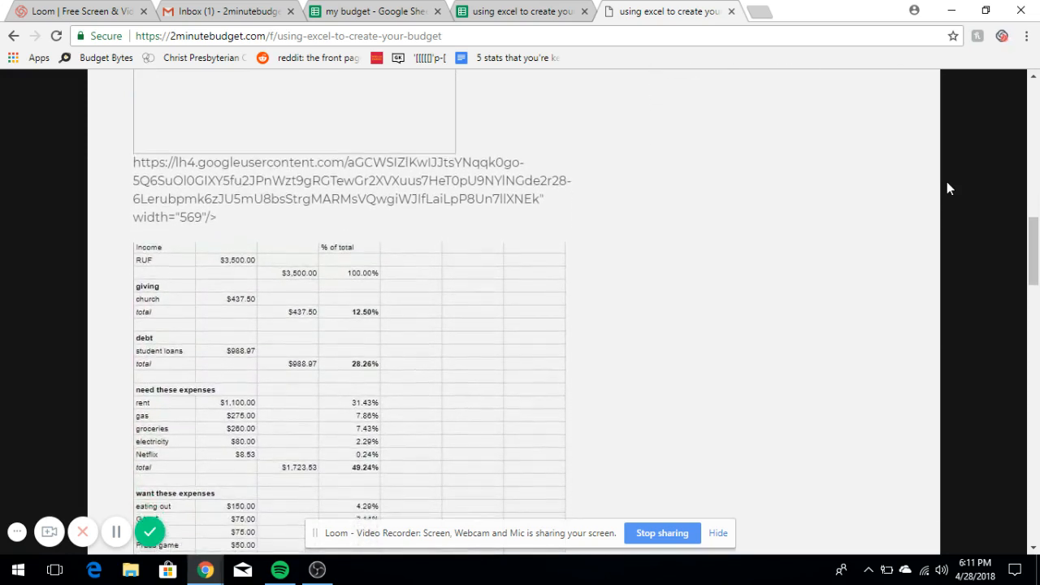
scroll(946, 189, down, 2)
scroll(947, 188, down, 2)
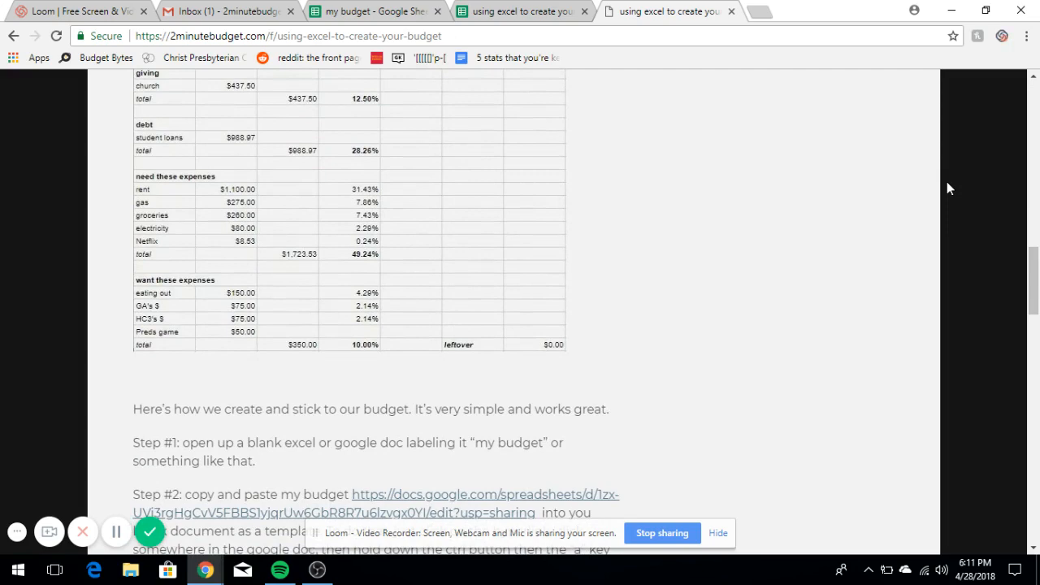
scroll(947, 189, down, 2)
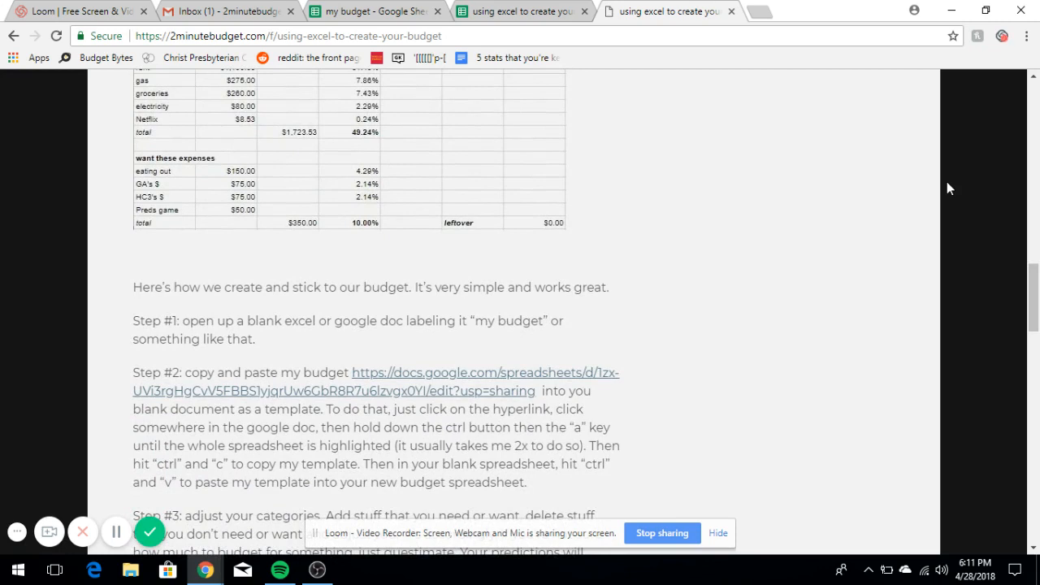
- In the 'my budget' spreadsheet, undo the pasted link and earlier budget contents until the grid is blank
click(379, 5)
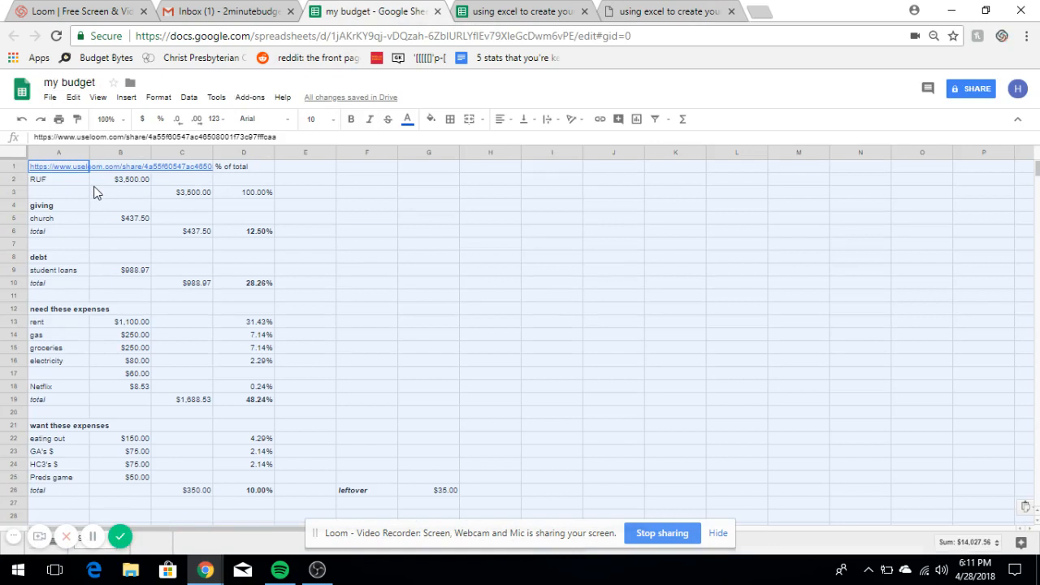
key(ctrl+z)
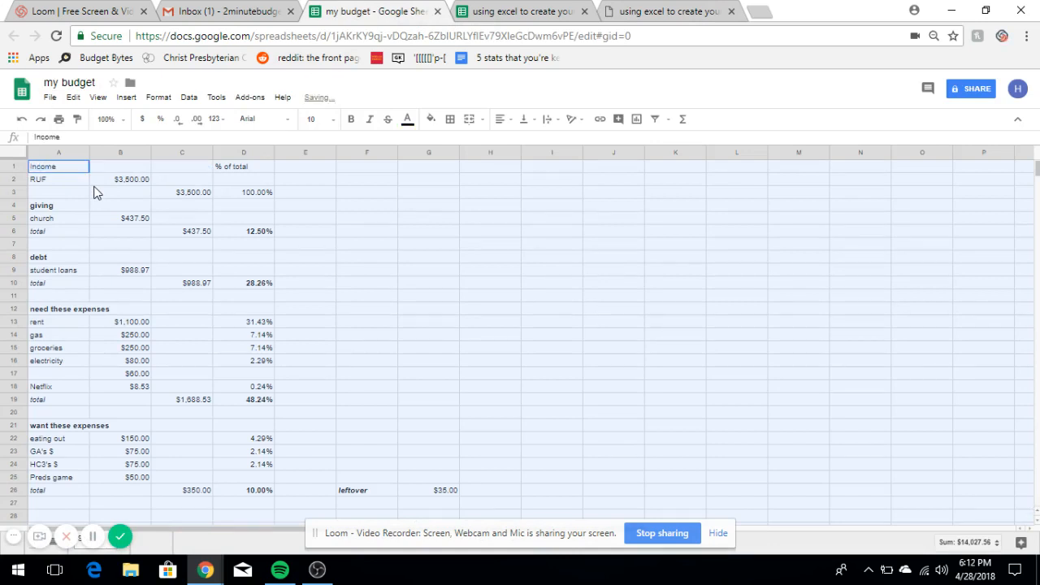
key(ctrl+z)
key(ctrl+z)
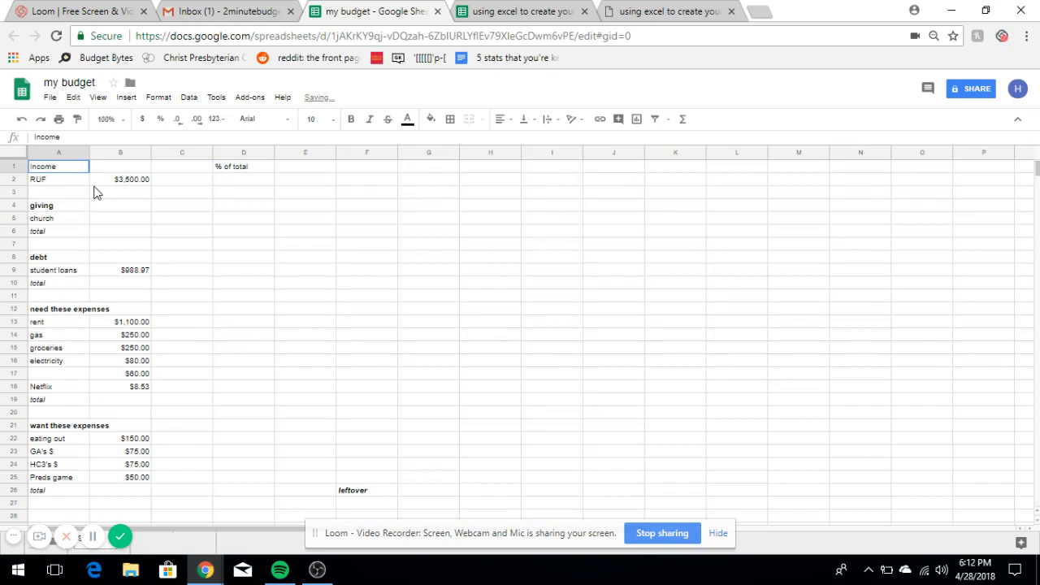
key(ctrl+z)
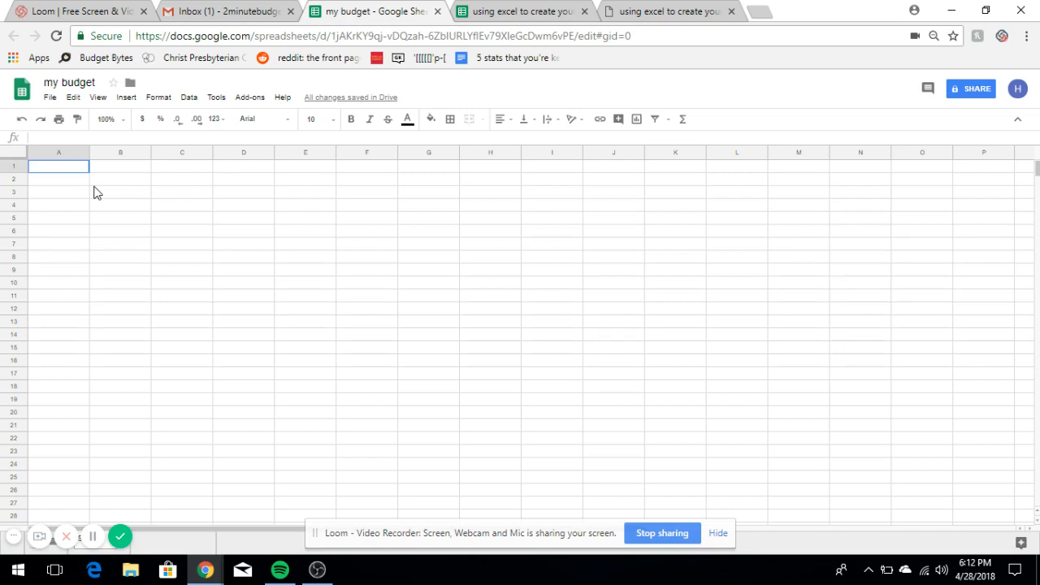
- Select all of the template budget sheet, undo an accidental paste, copy it, and return to 'my budget'
click(620, 10)
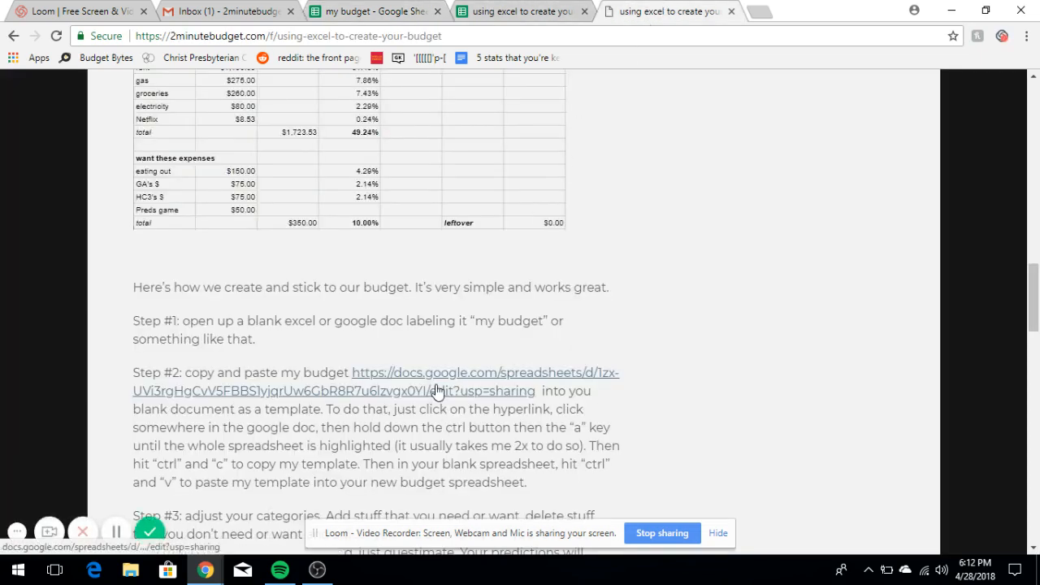
click(539, 10)
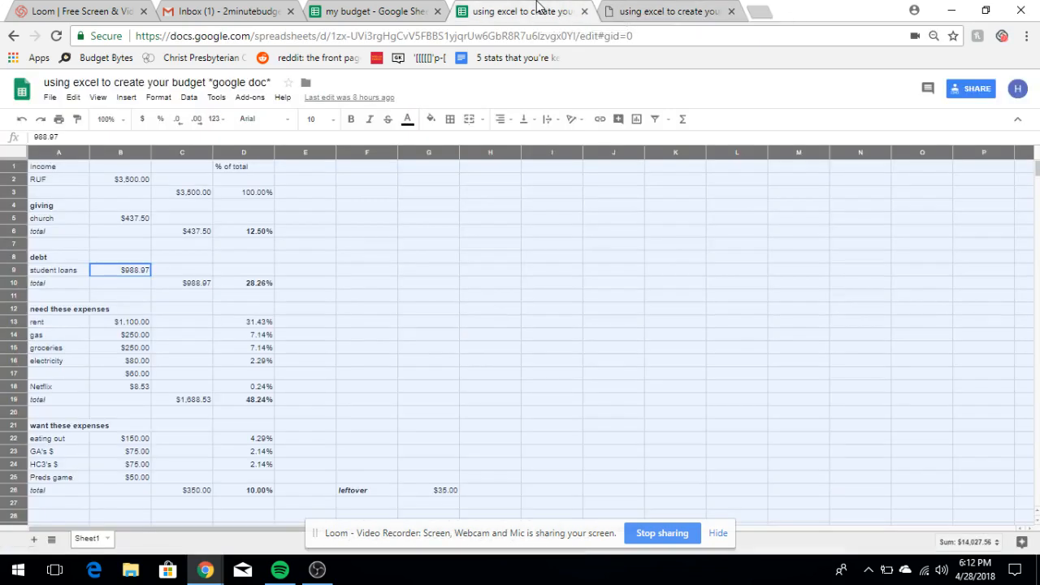
click(70, 171)
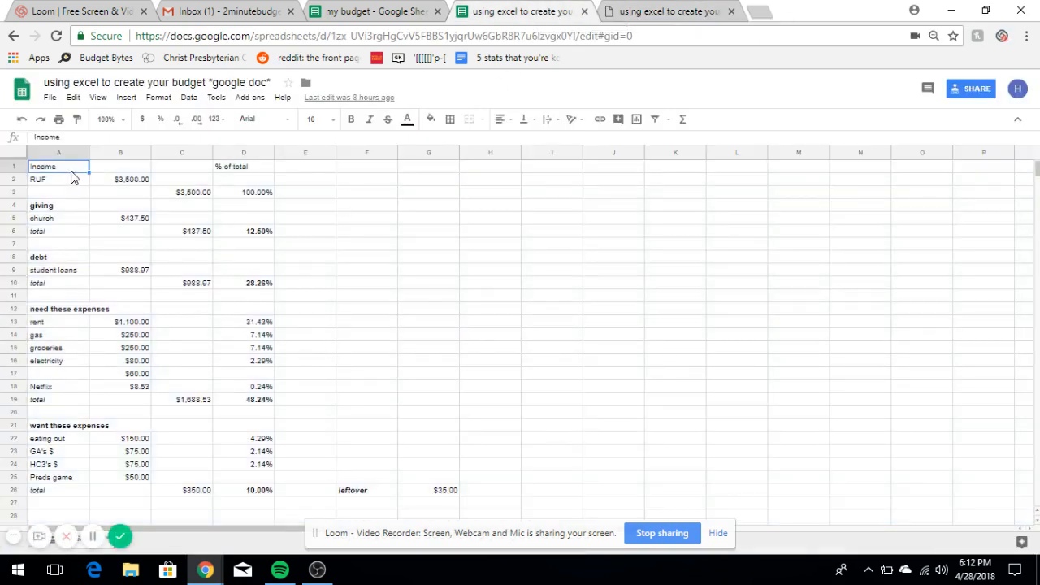
key(ctrl+a)
key(ctrl+a)
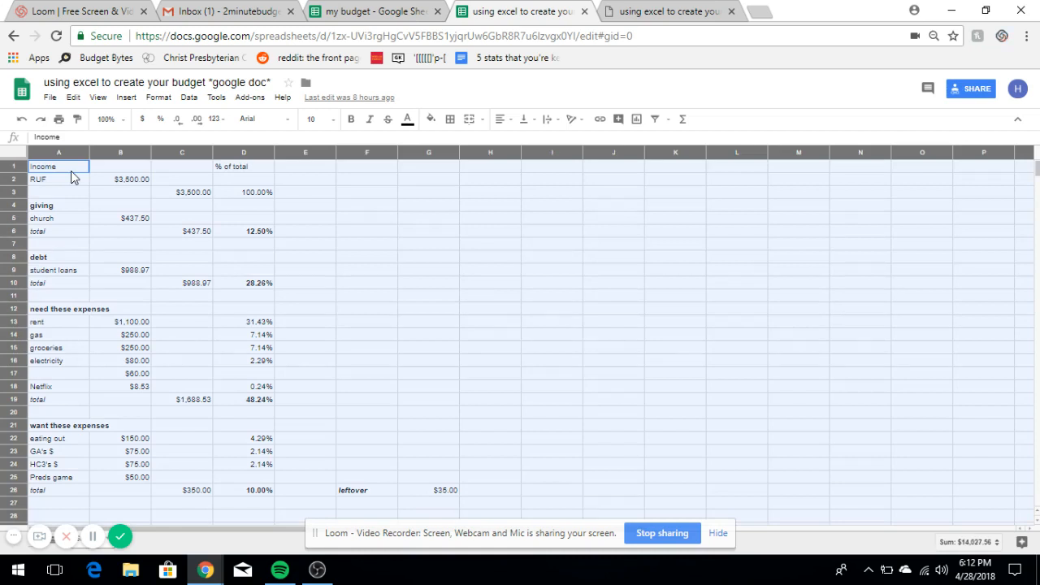
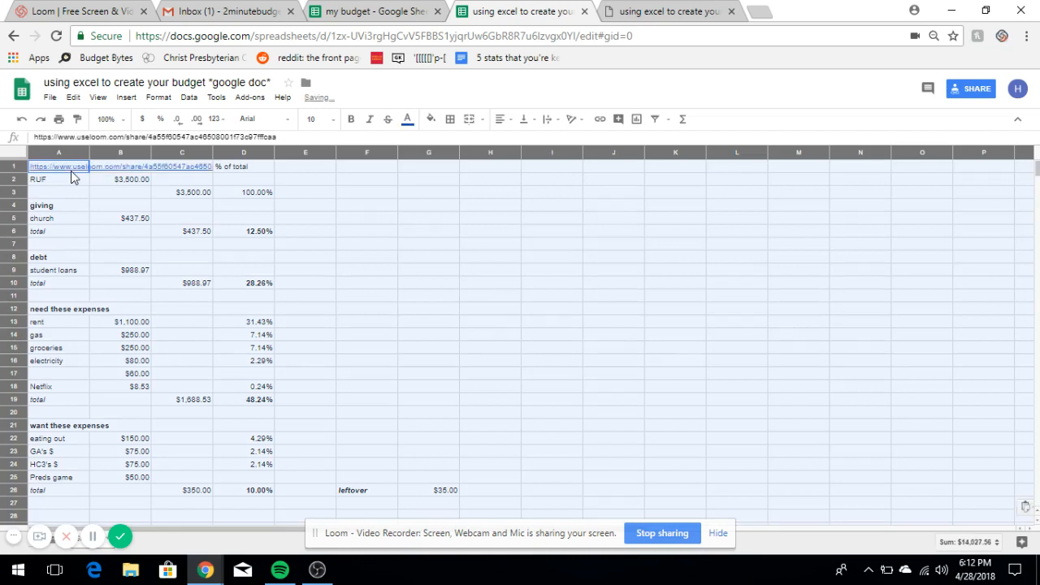
key(ctrl+z)
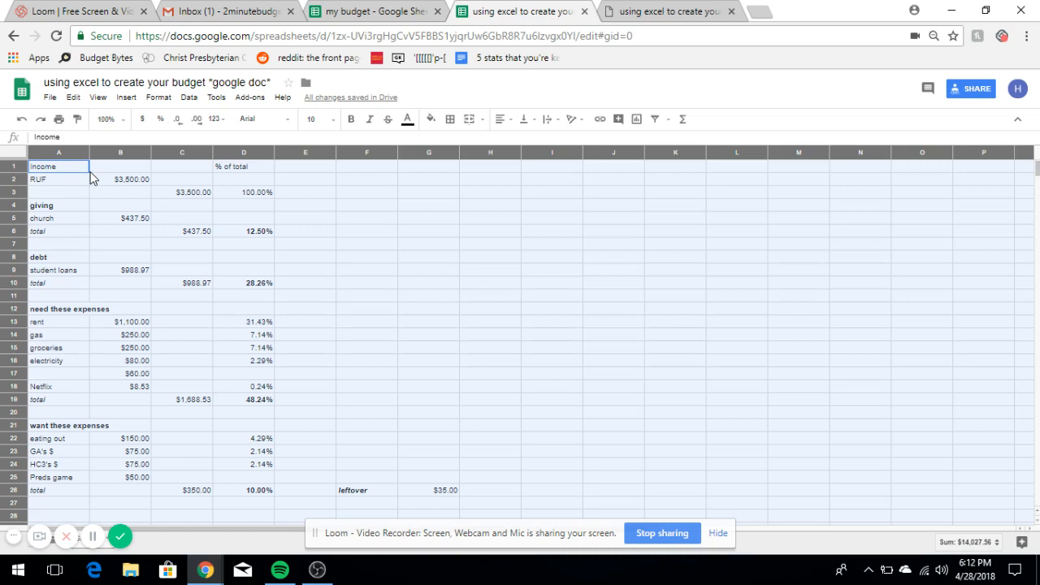
right_click(90, 172)
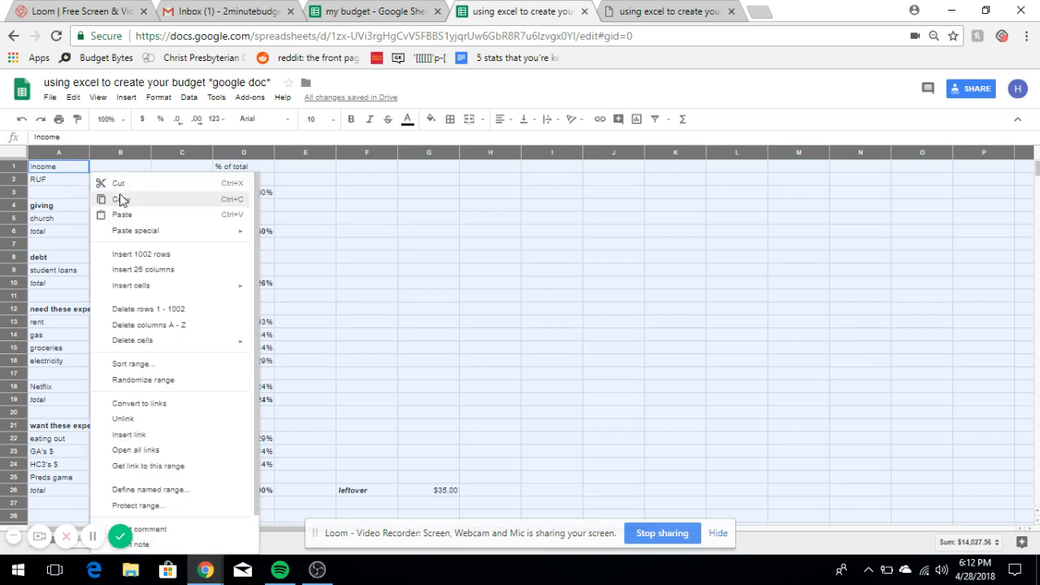
click(120, 200)
click(404, 12)
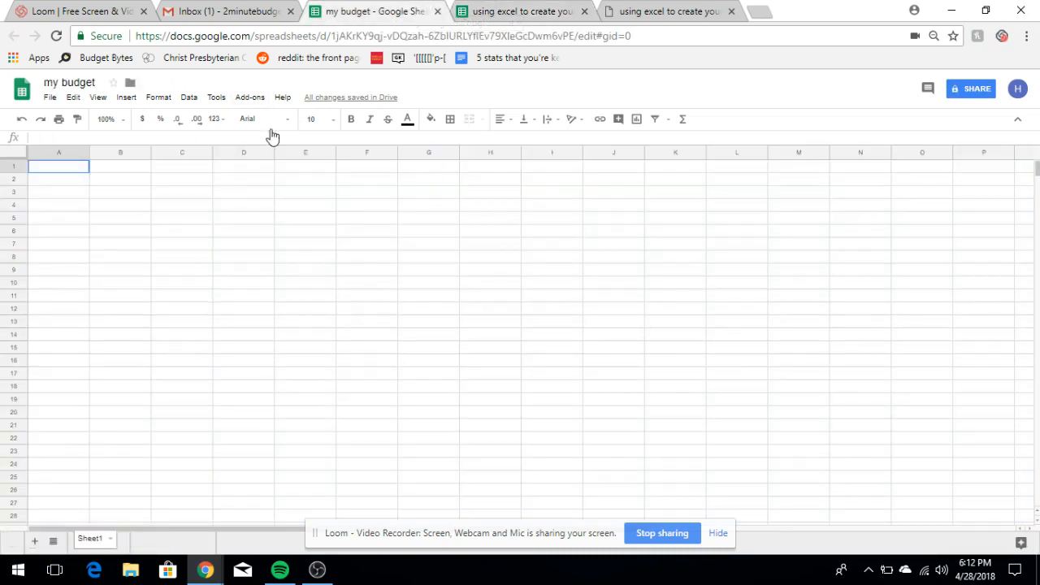
- Paste the copied template budget into cell A1 of 'my budget'
right_click(80, 175)
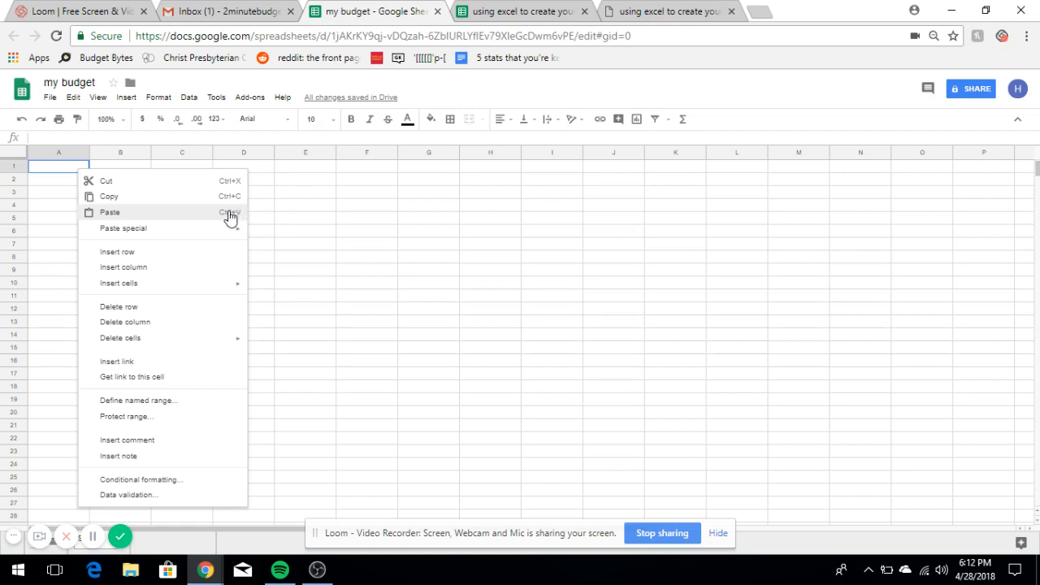
click(147, 212)
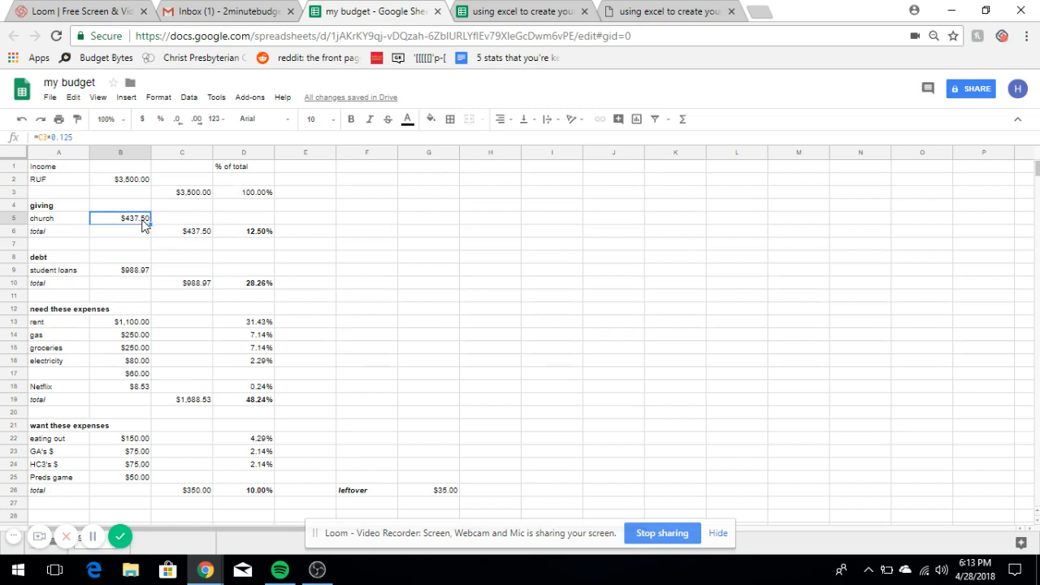
click(21, 219)
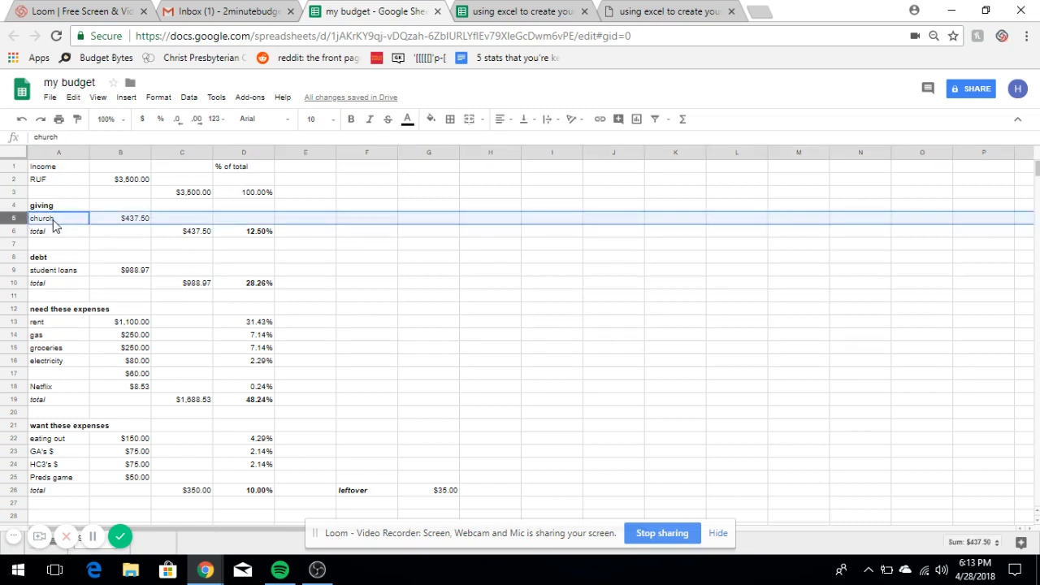
click(53, 221)
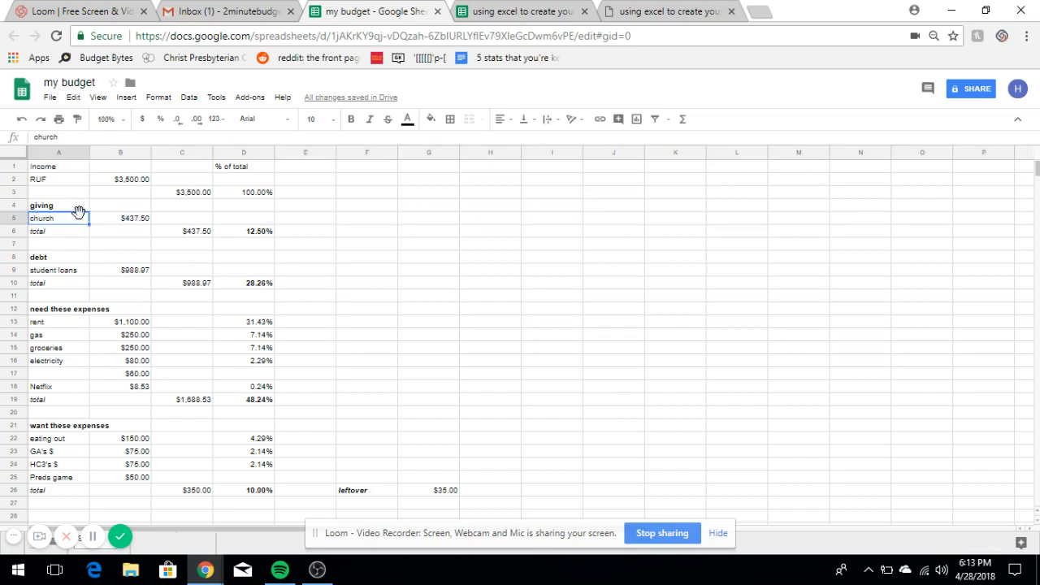
text(non)
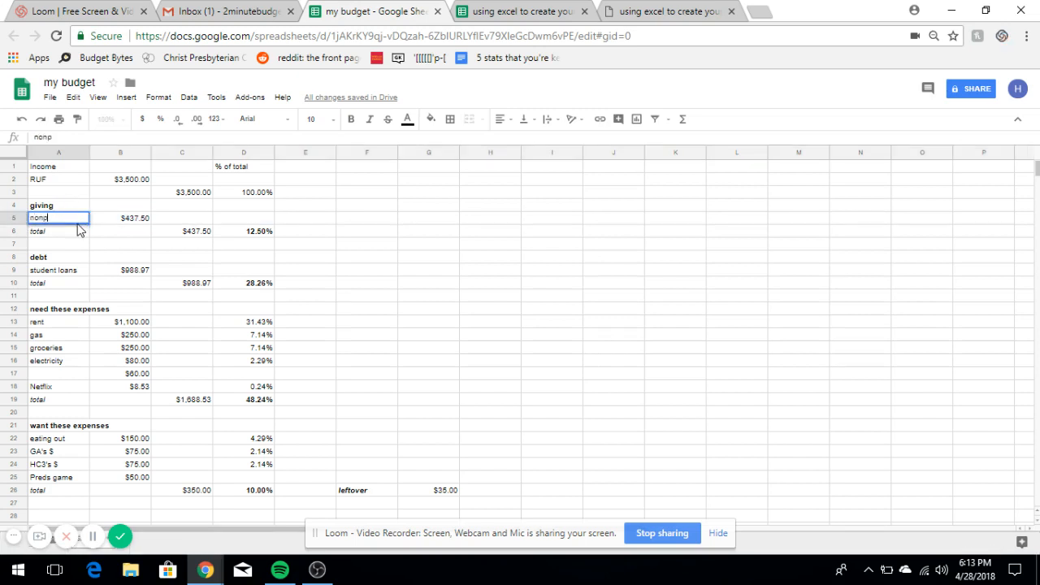
text(-profit)
click(129, 221)
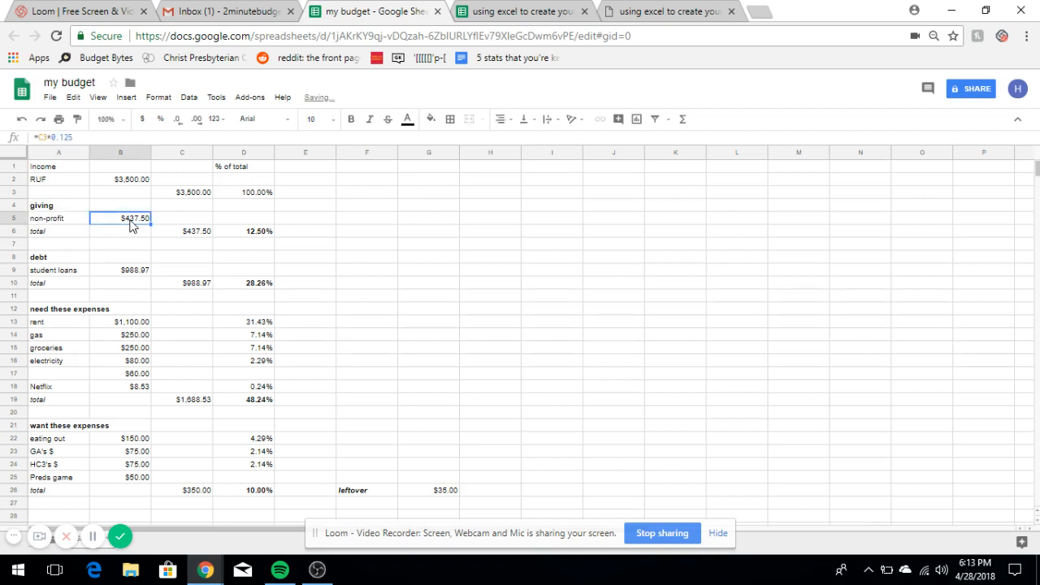
text(500)
key(Return)
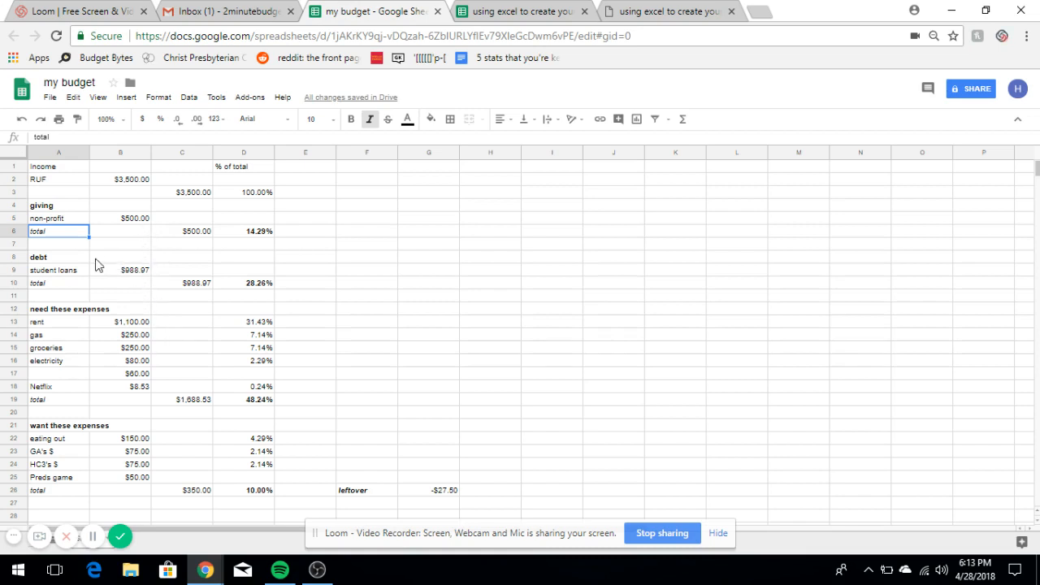
- Delete the student loans row, the debt heading and total rows, and the leftover empty row 8
right_click(21, 273)
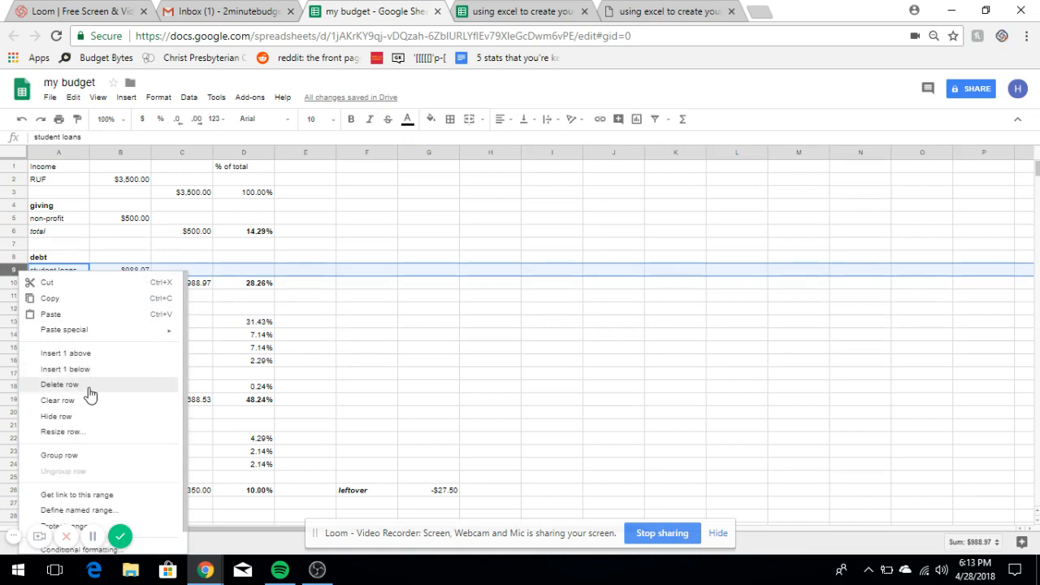
click(61, 384)
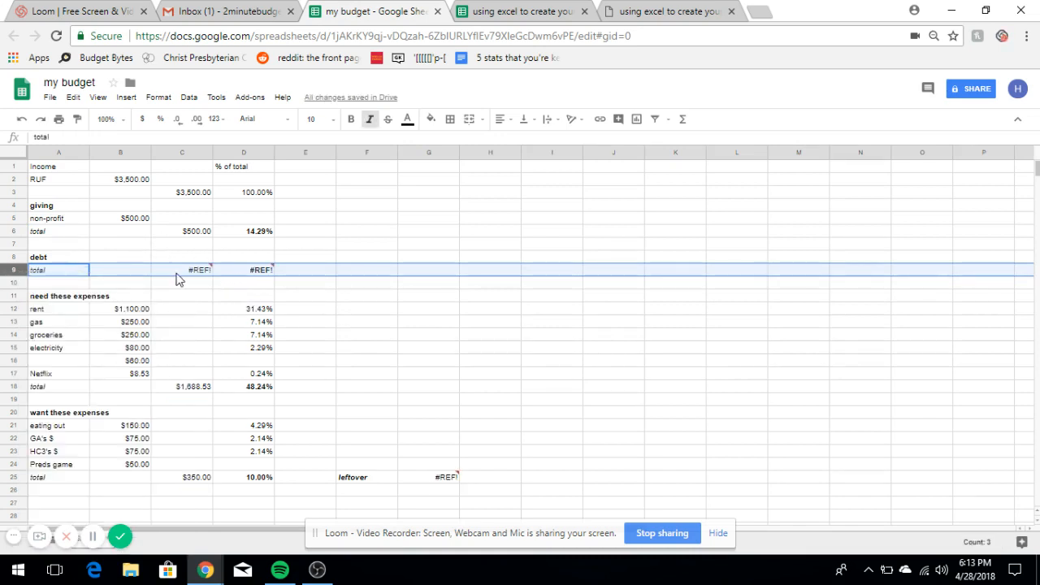
drag(19, 257, 19, 265)
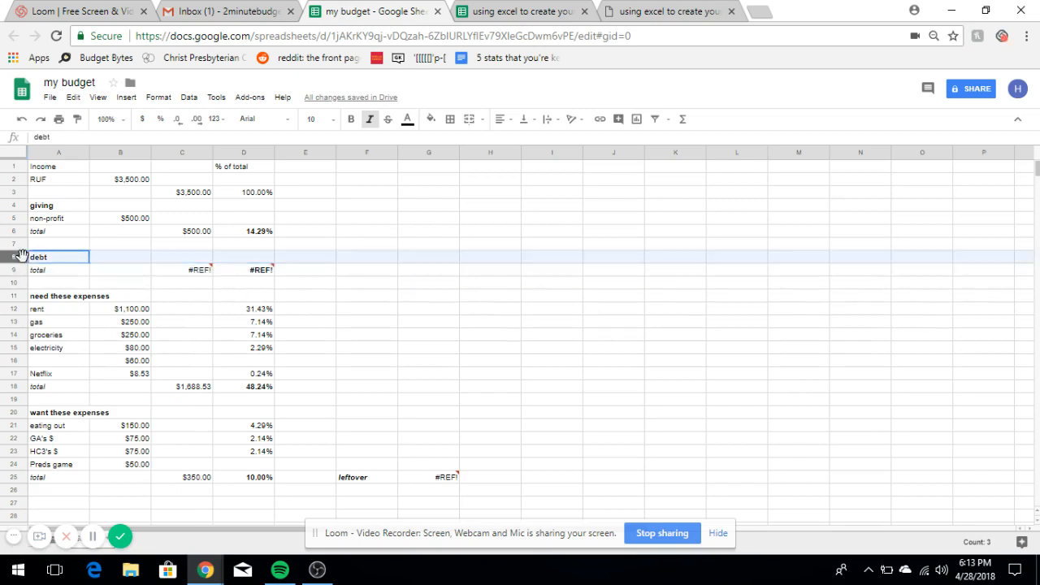
right_click(22, 272)
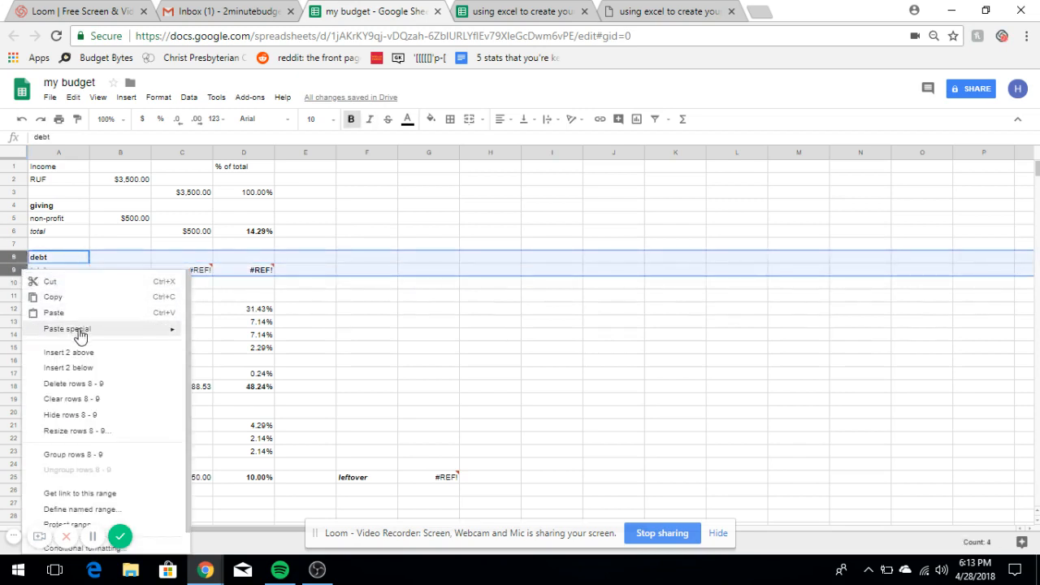
click(96, 383)
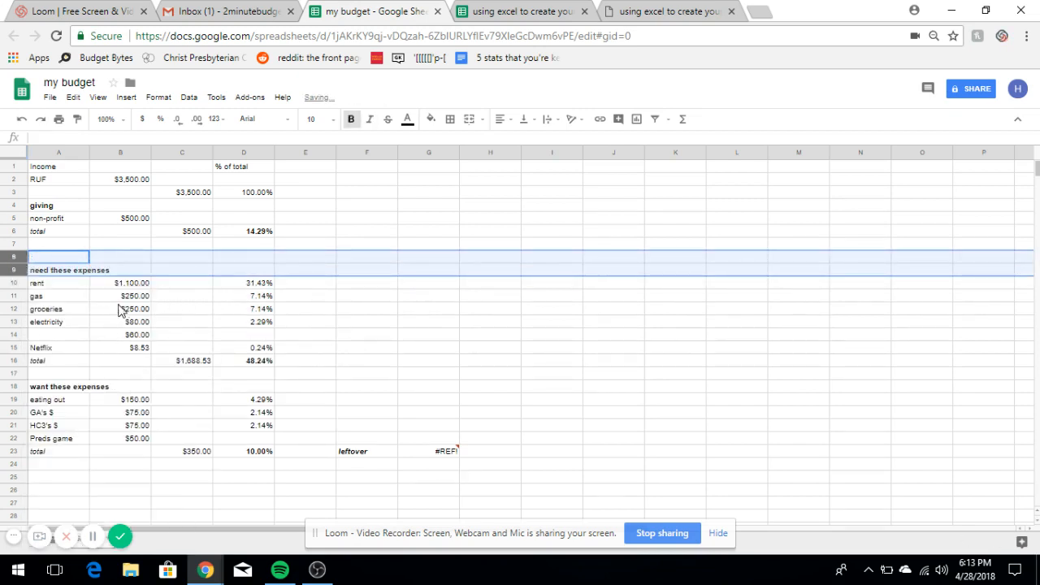
click(173, 258)
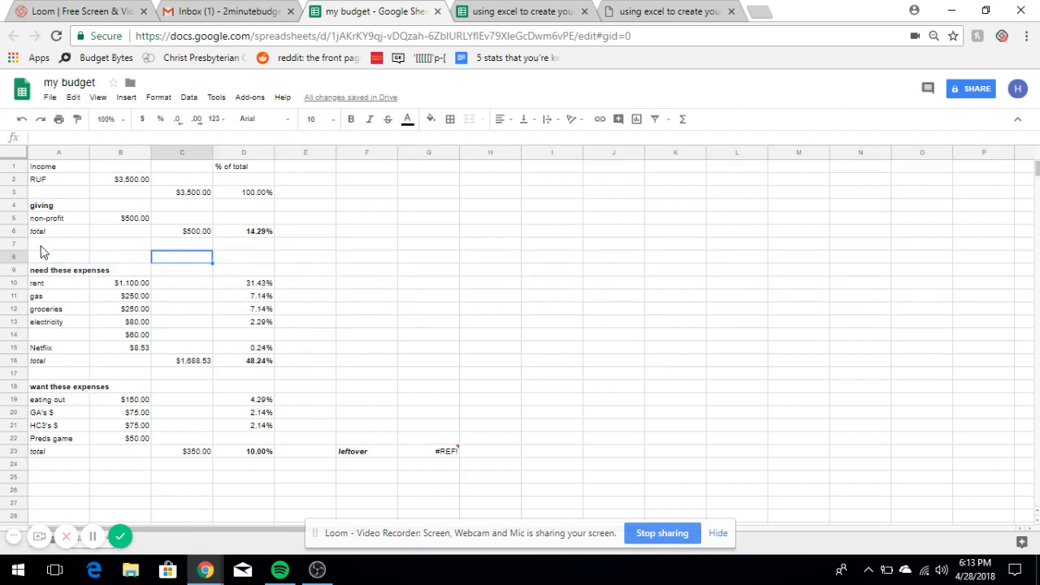
click(22, 258)
right_click(22, 258)
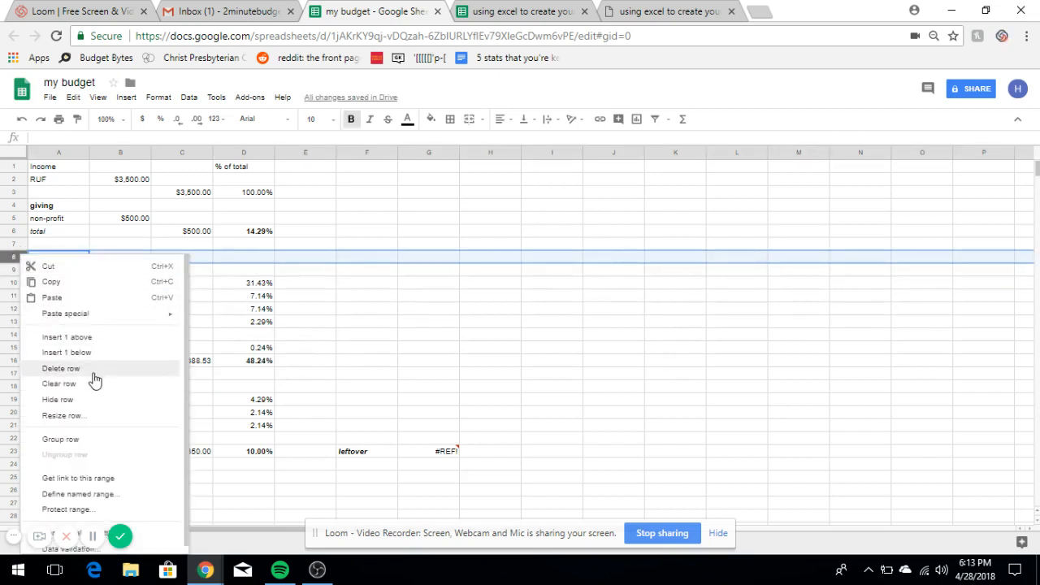
click(91, 371)
click(445, 439)
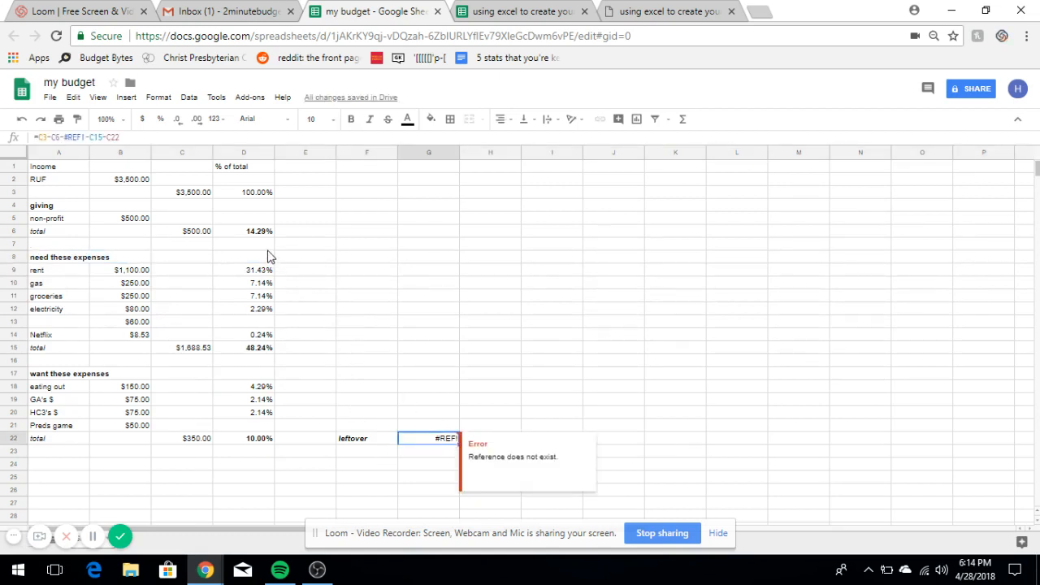
- Fix the leftover formula by removing #REF! and the extra minus so it shows $961.47
click(88, 137)
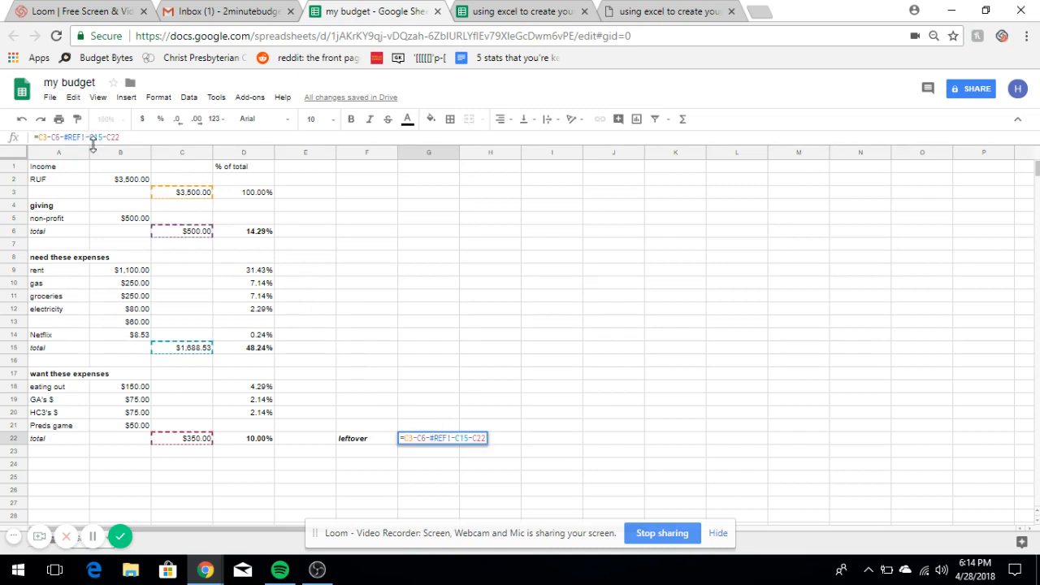
key(BackSpace)
key(BackSpace)
key(BackSpace)
key(BackSpace)
key(BackSpace)
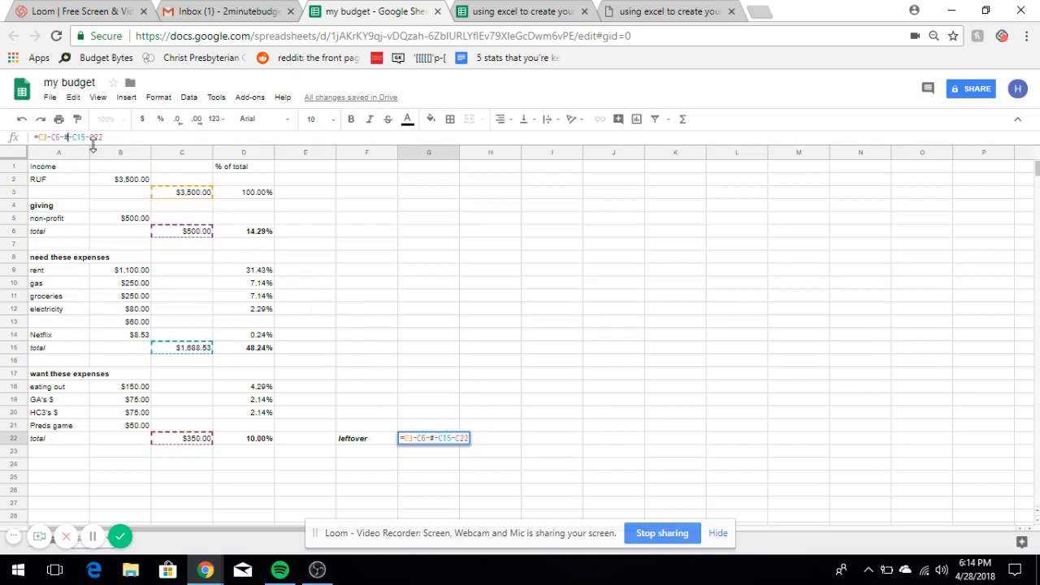
key(BackSpace)
key(Return)
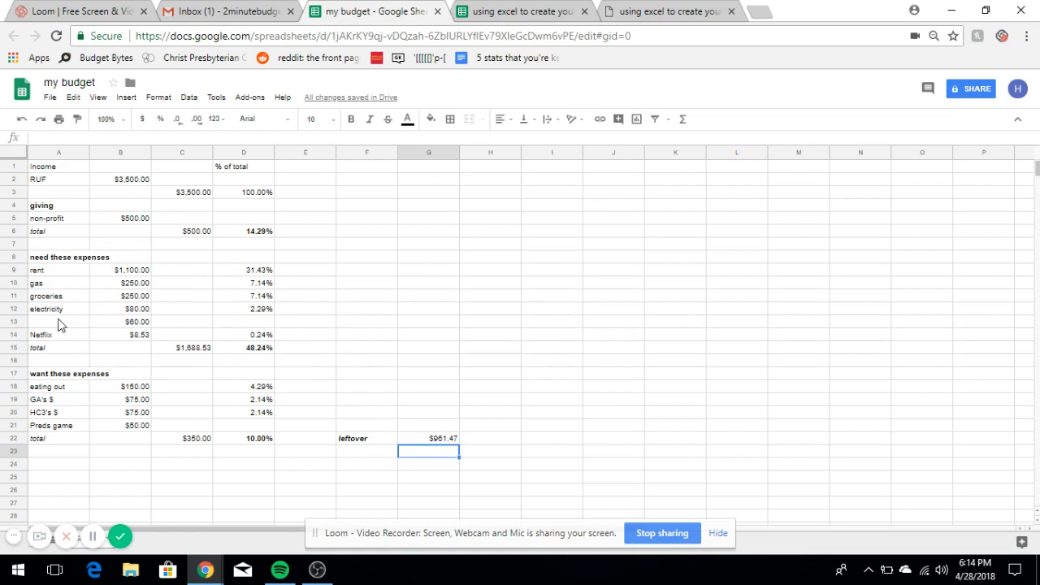
- Insert a blank row directly below the 'want these expenses' heading
click(19, 374)
right_click(24, 375)
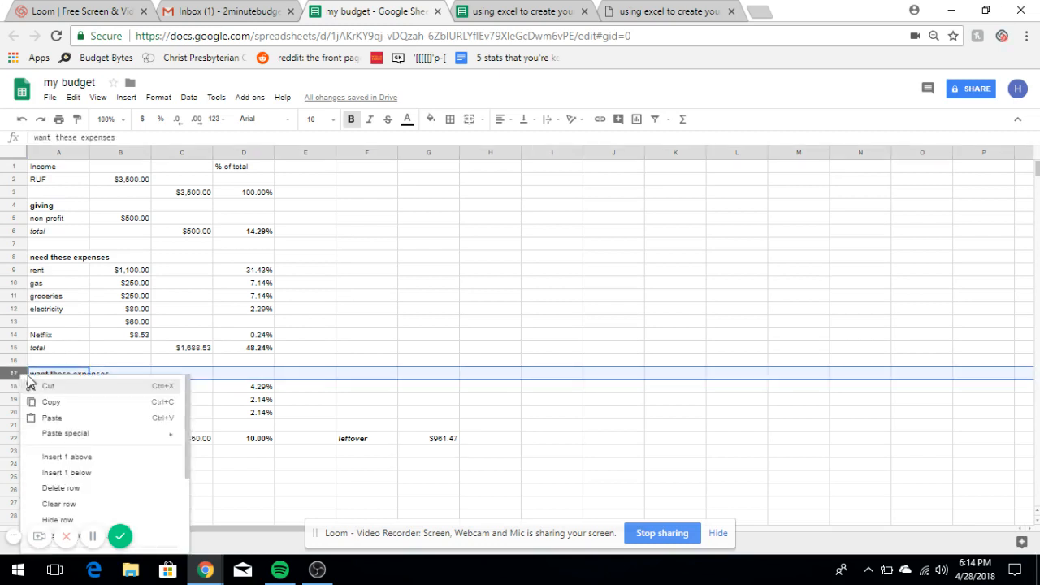
click(98, 473)
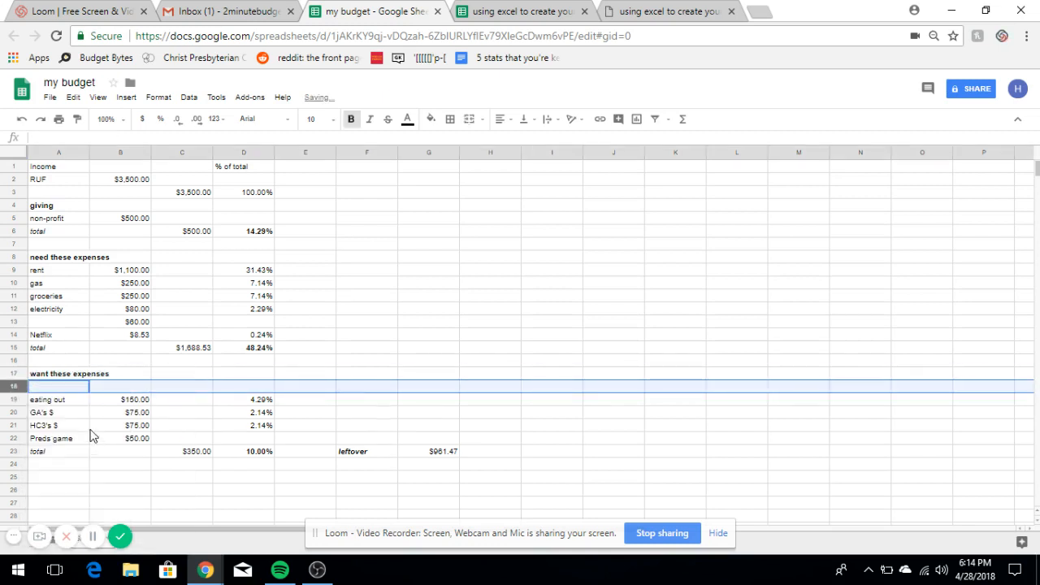
click(58, 389)
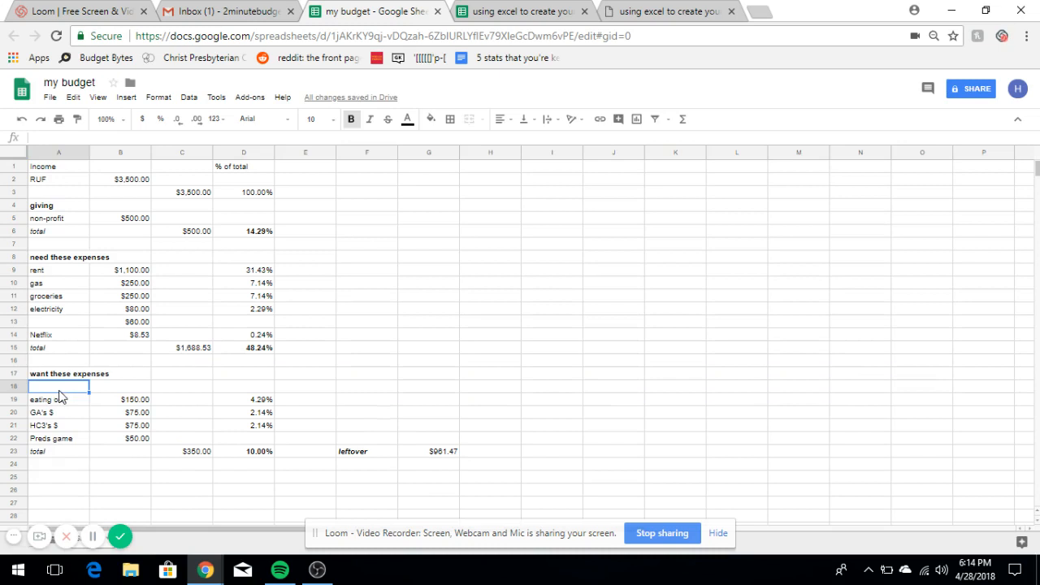
- Enter 'sick awesome trip' with an amount of 500 in the new row 18
text(sick awe)
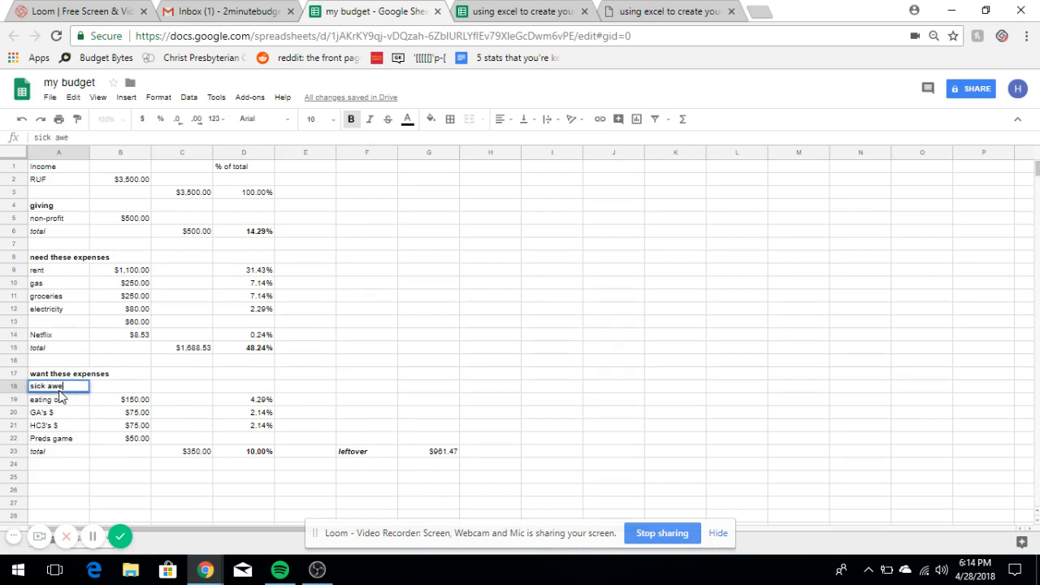
text(some trip)
key(Tab)
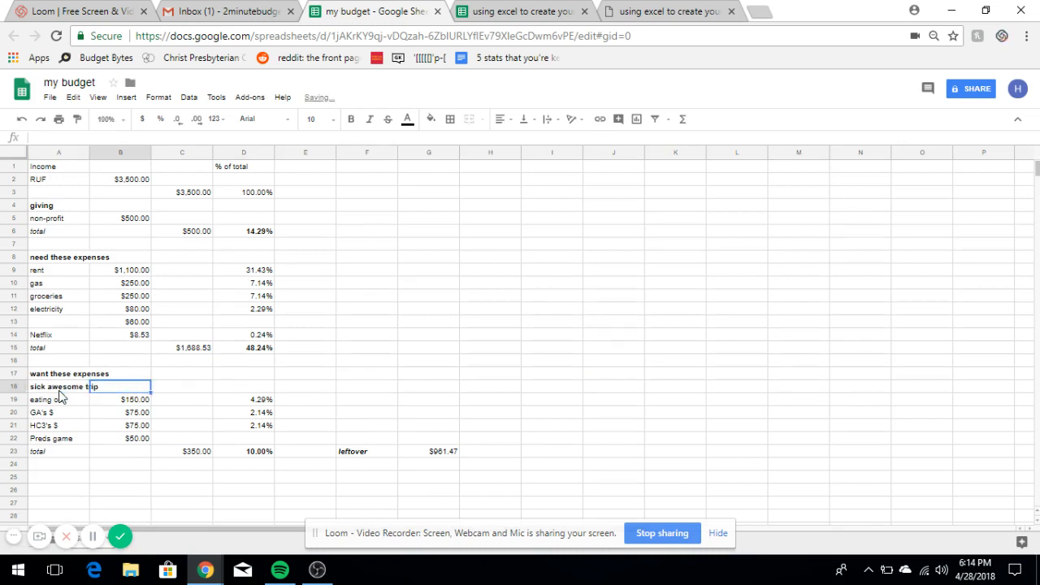
text(500)
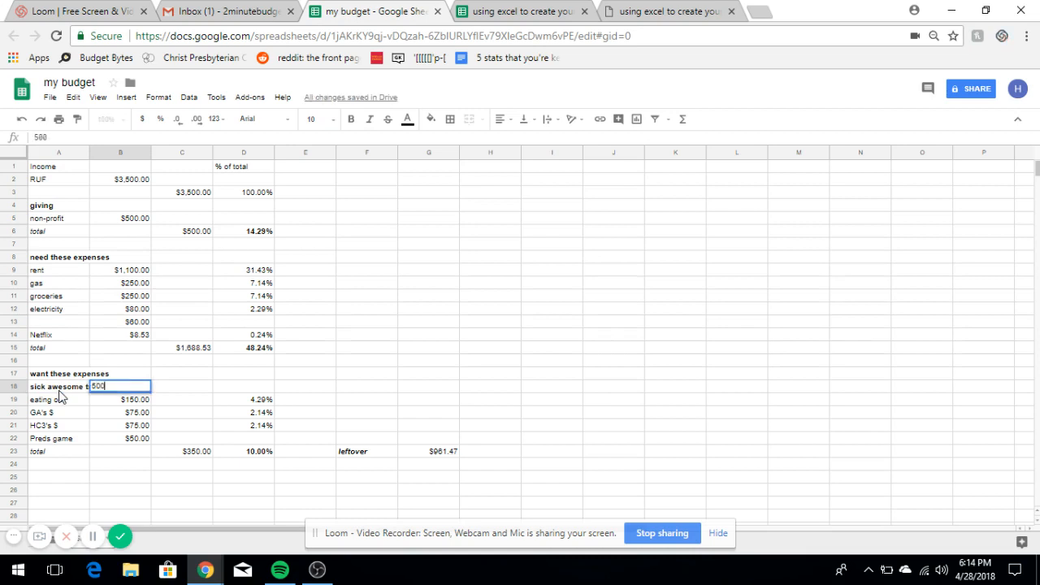
click(59, 396)
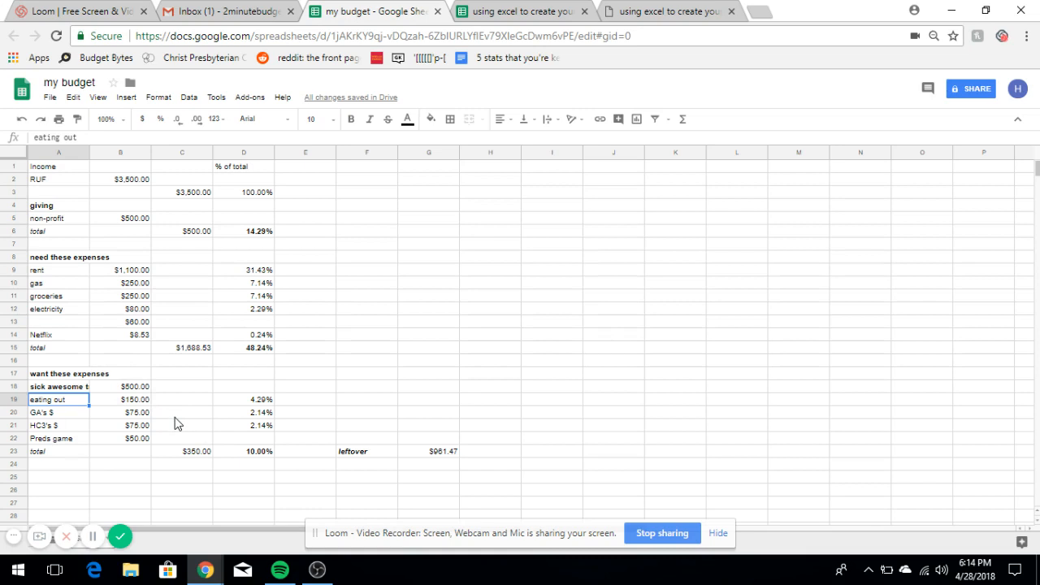
click(197, 453)
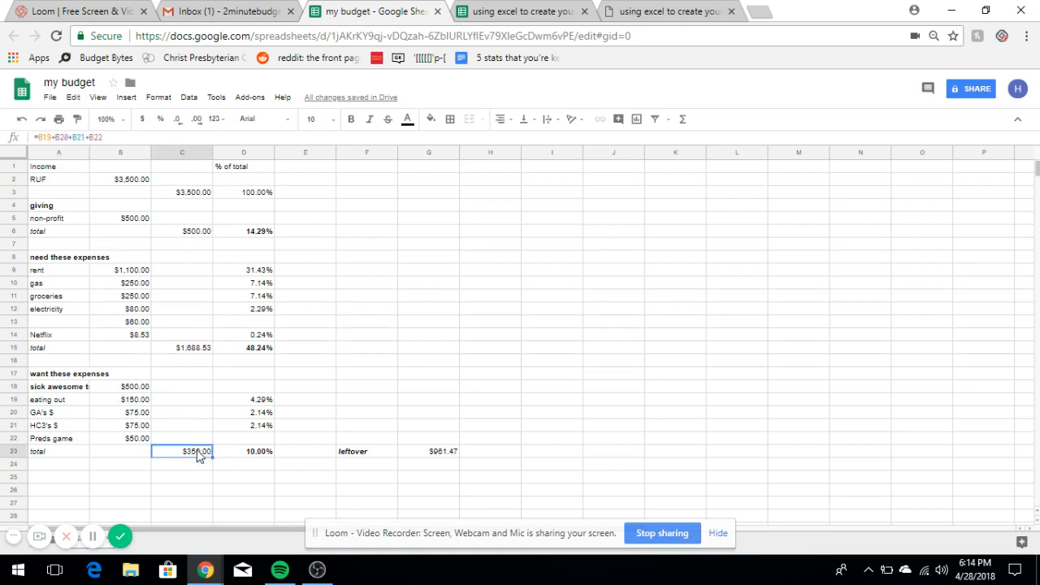
- Change the want total formula in C23 to =B18+B19+B20+B21+B22, giving $850.00
double_click(197, 452)
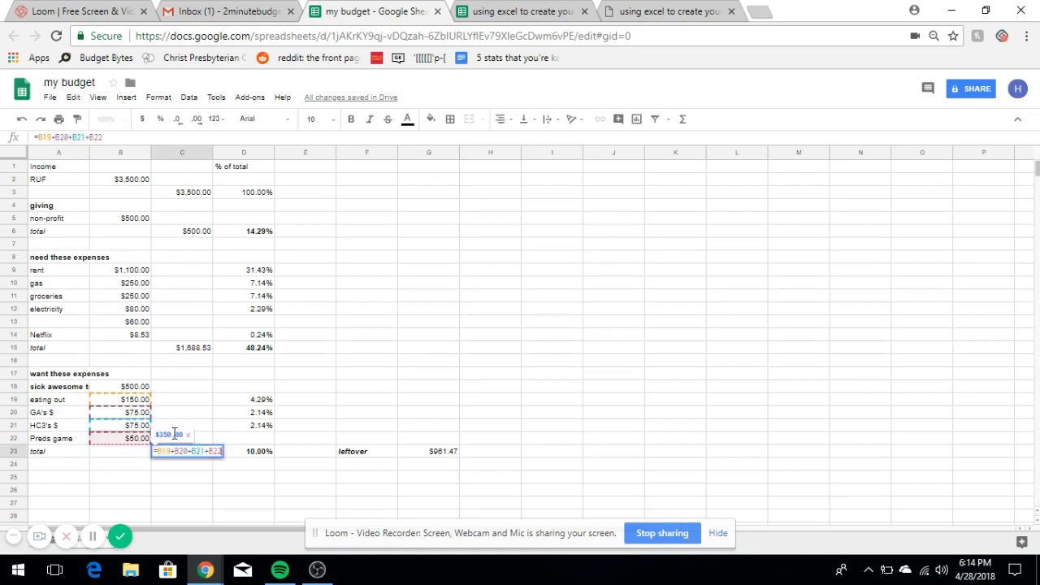
click(139, 387)
click(187, 453)
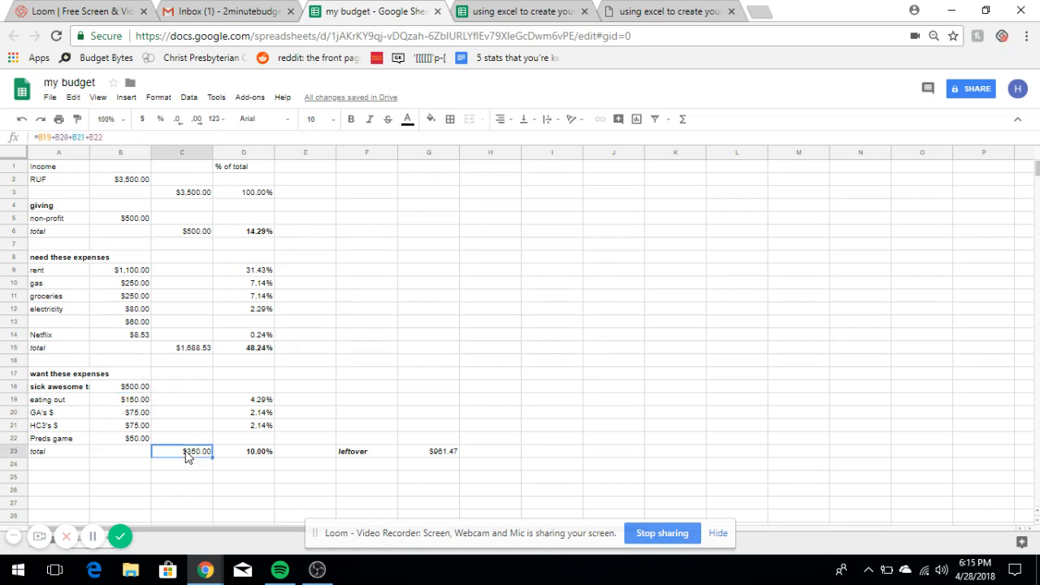
double_click(187, 454)
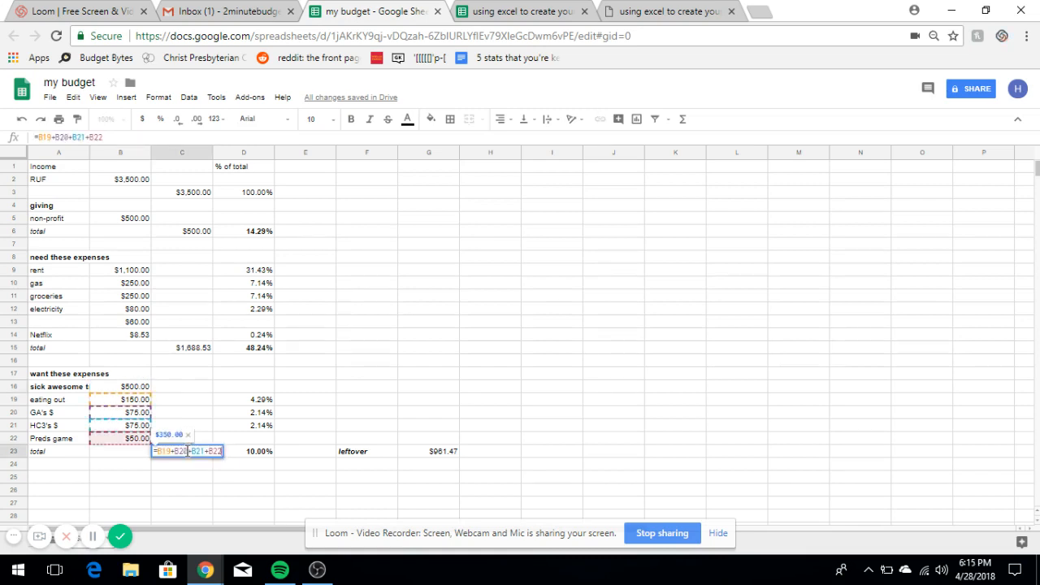
click(38, 135)
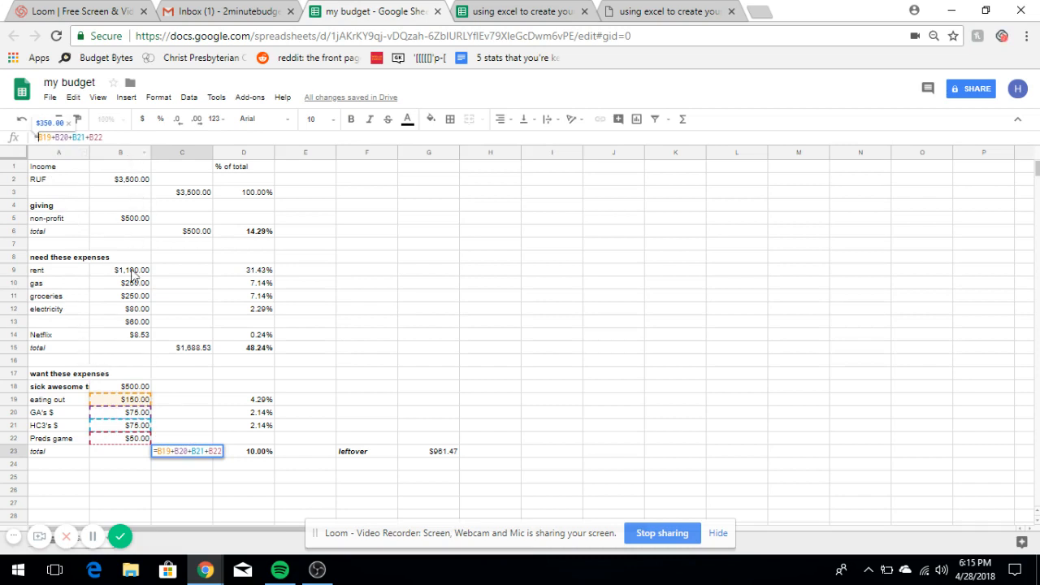
text(B1)
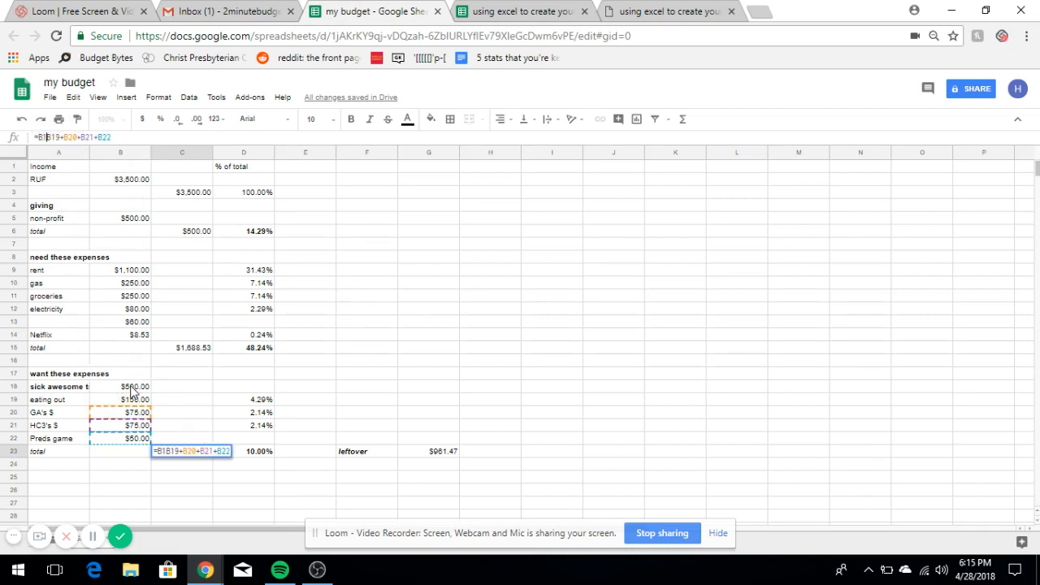
text(8+)
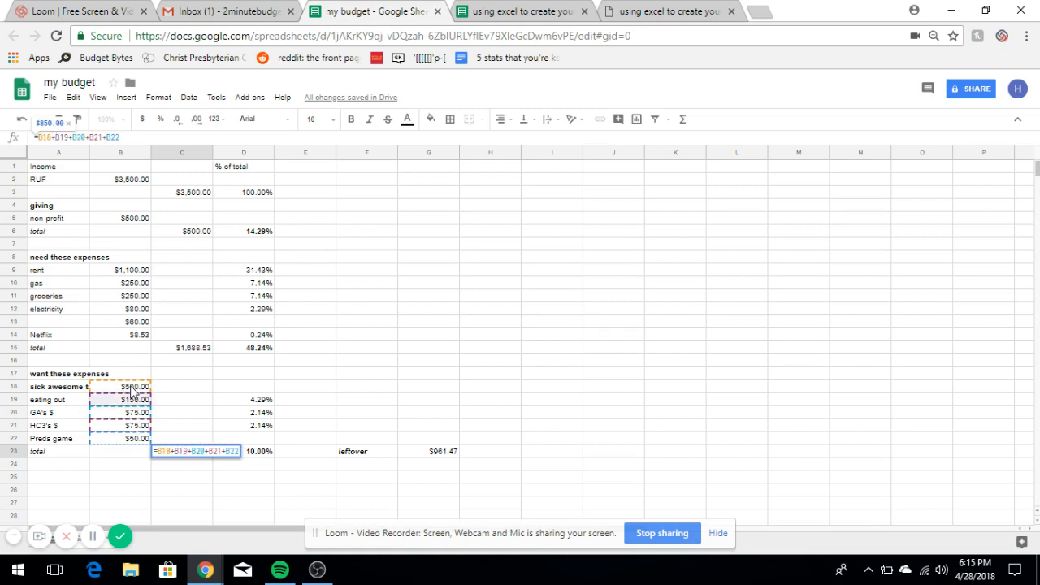
key(Return)
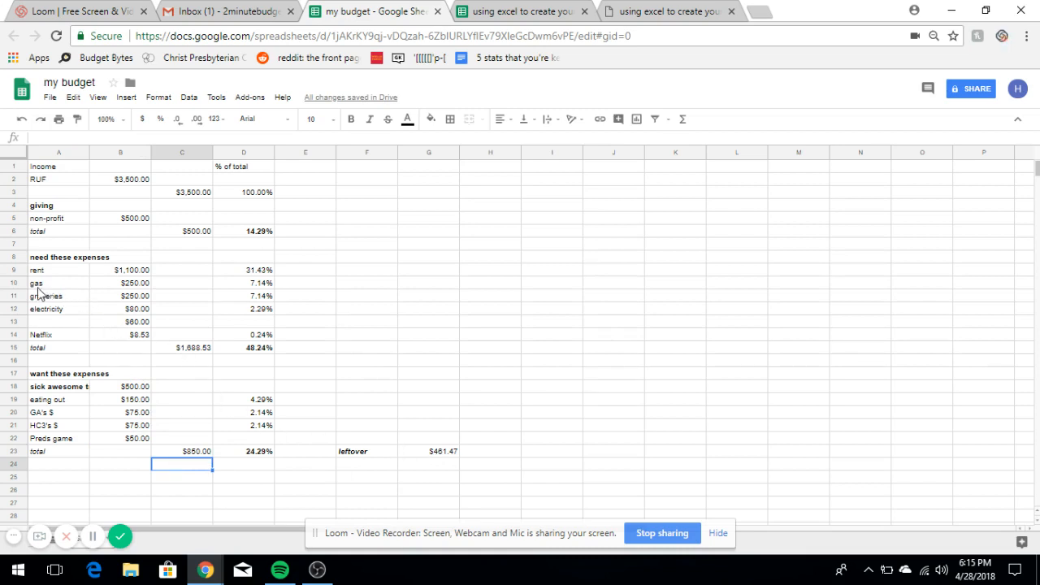
- Set gas and groceries to $300, electricity to $100, and add a 'water' expense at $100
click(123, 284)
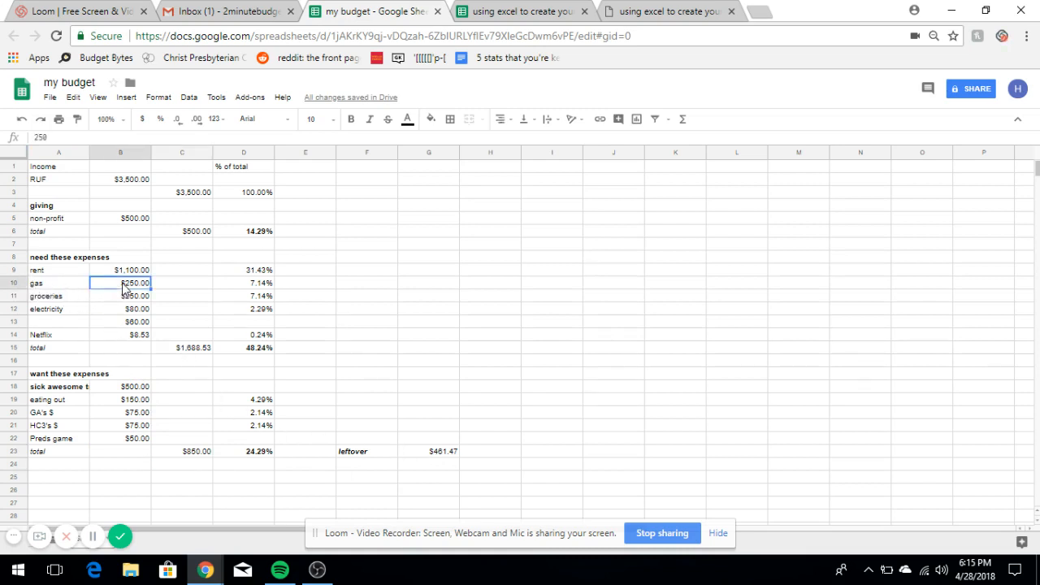
text(300)
key(Return)
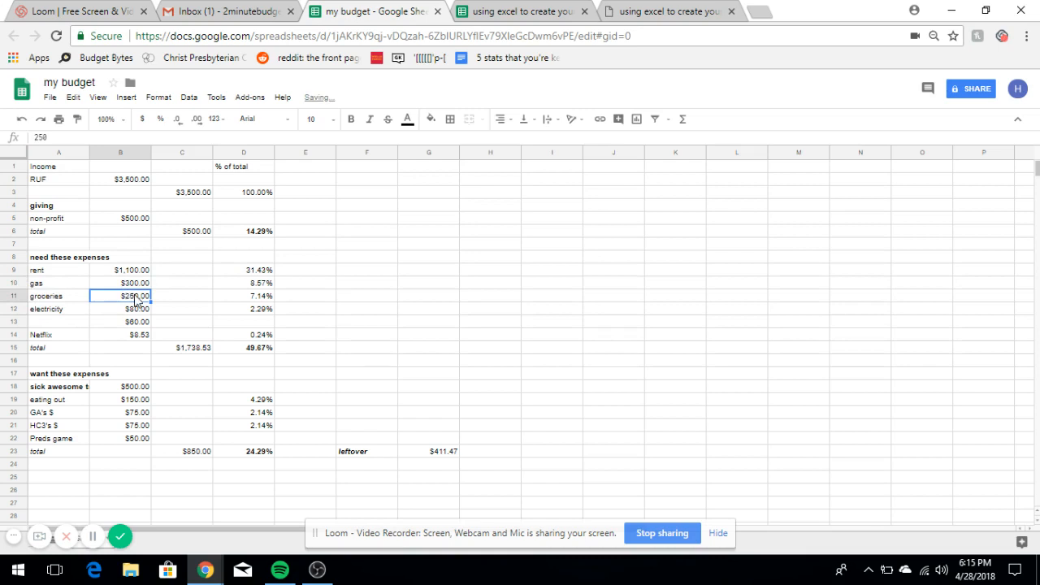
text(300)
key(Return)
text(100)
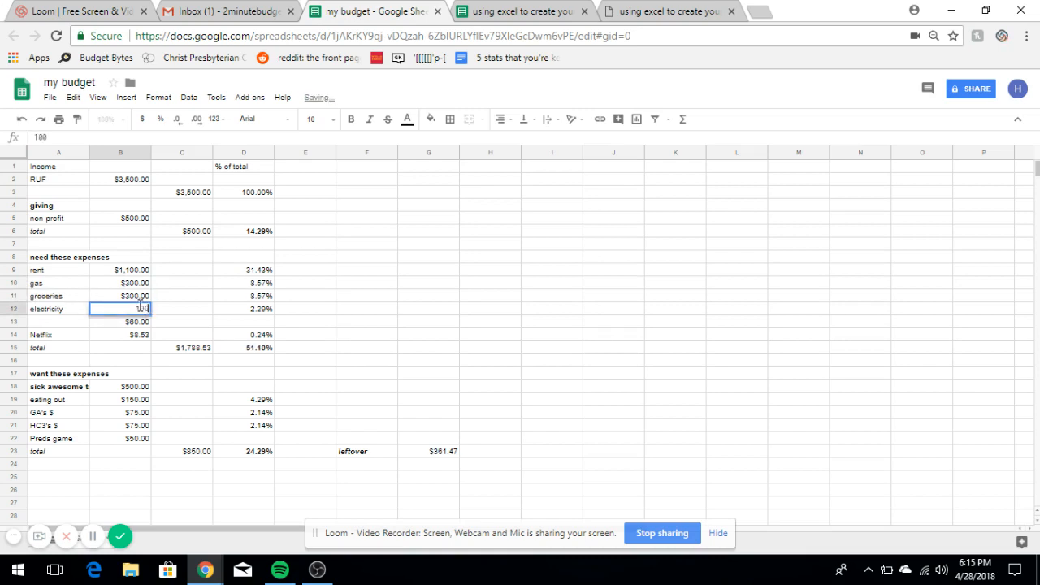
key(Return)
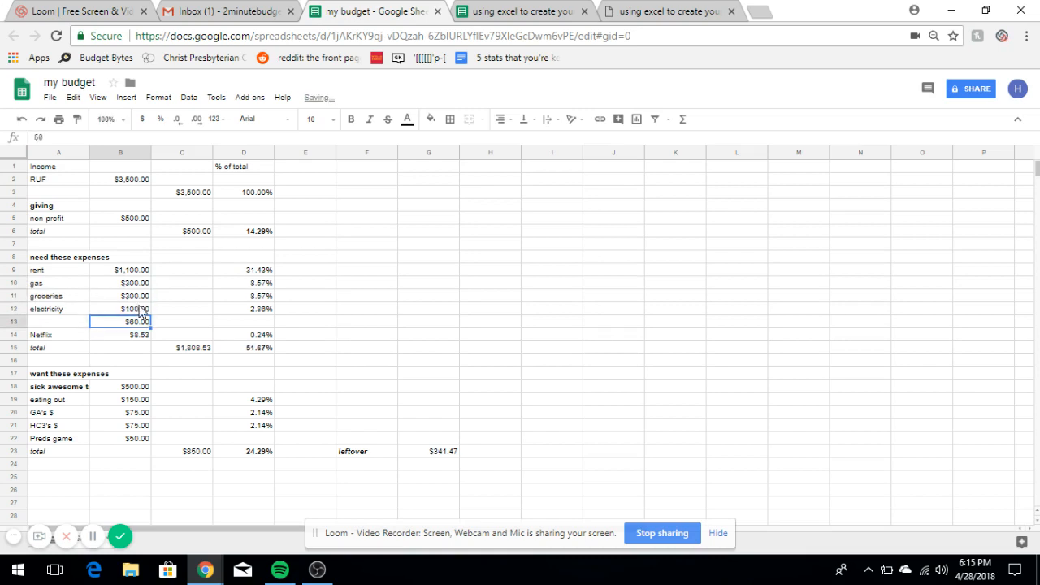
click(82, 323)
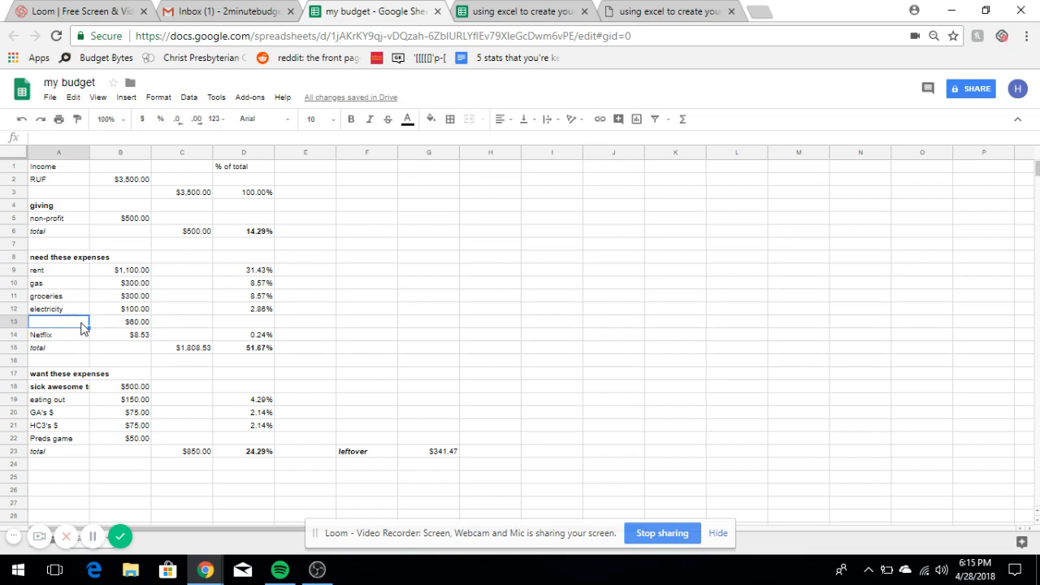
text(water)
key(Tab)
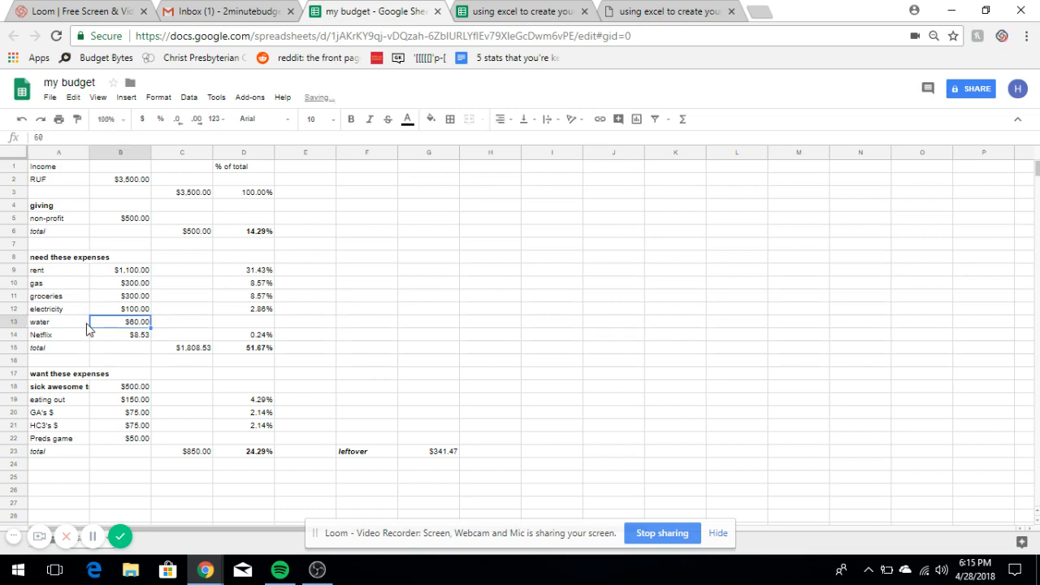
text(100)
key(Return)
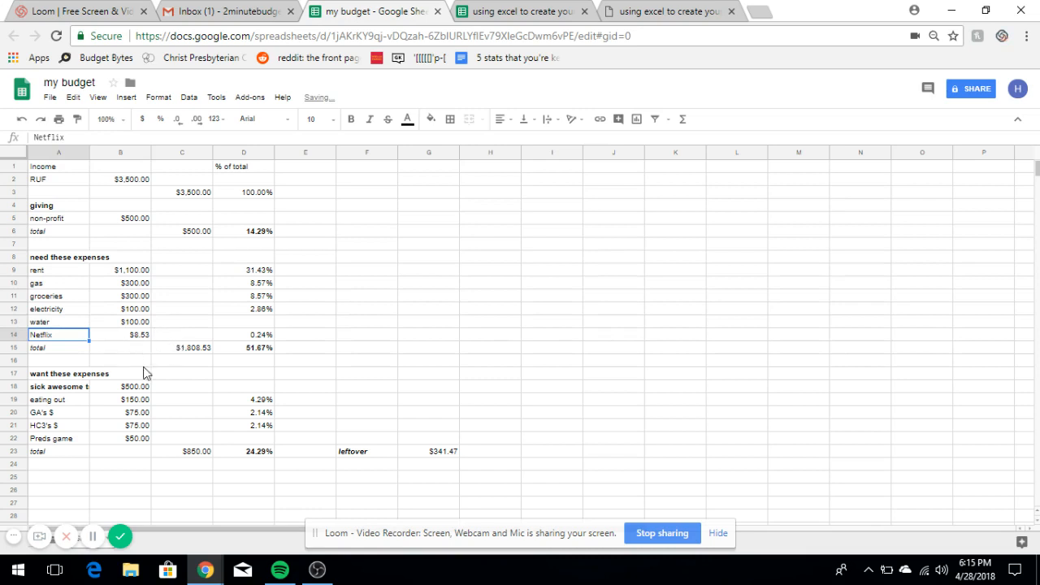
- Set eating out to $300, GA's $ and HC3's $ to $150, and Preds game to $91.47
click(135, 402)
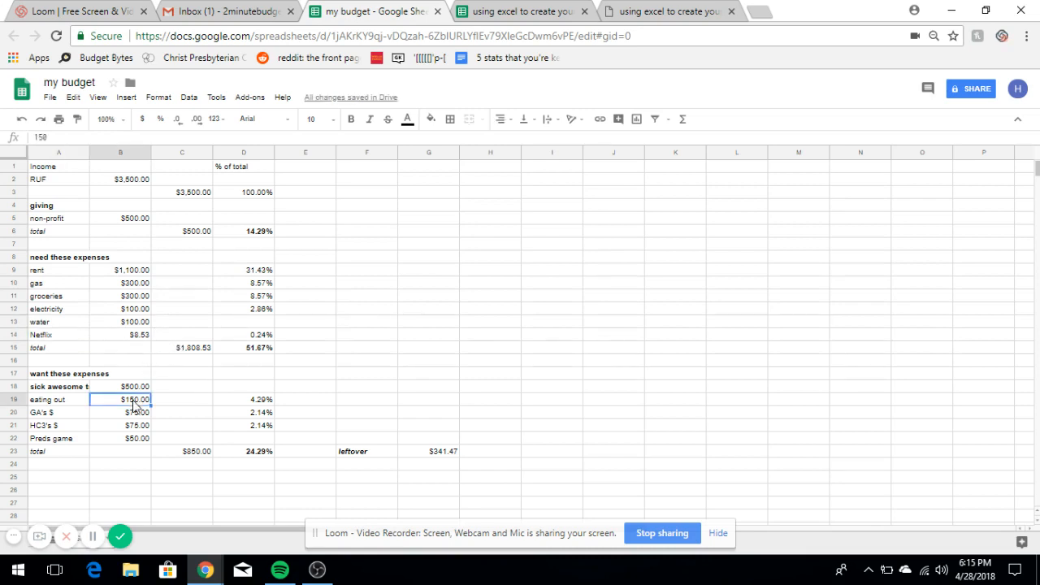
text(300)
key(Return)
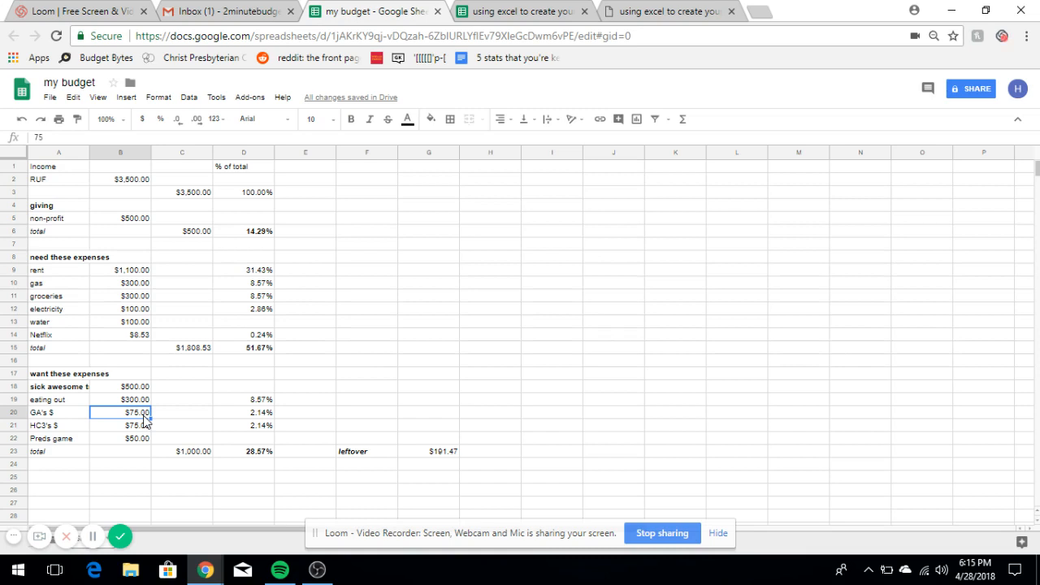
text(150)
key(Return)
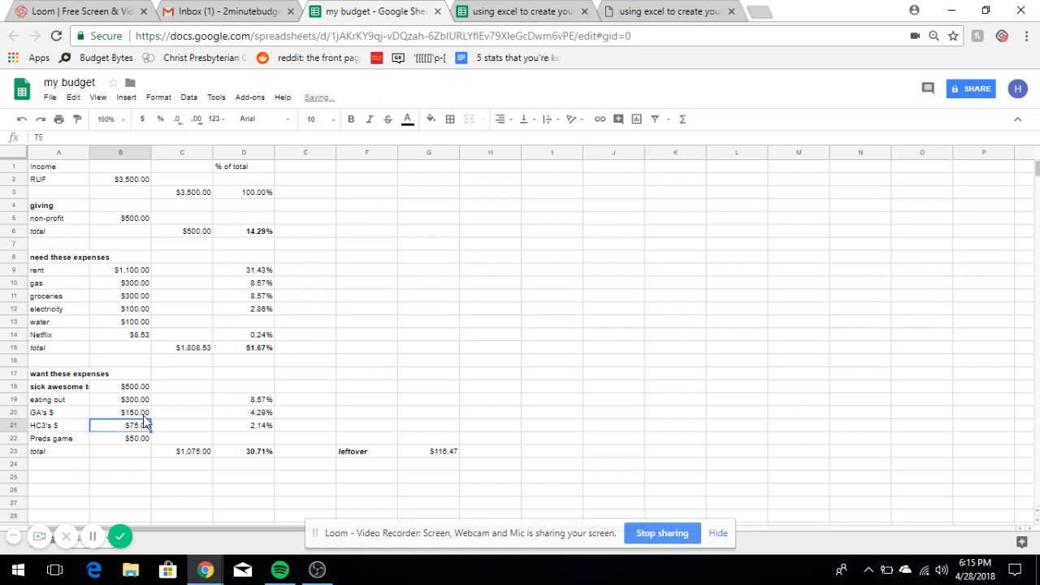
text(150)
key(Return)
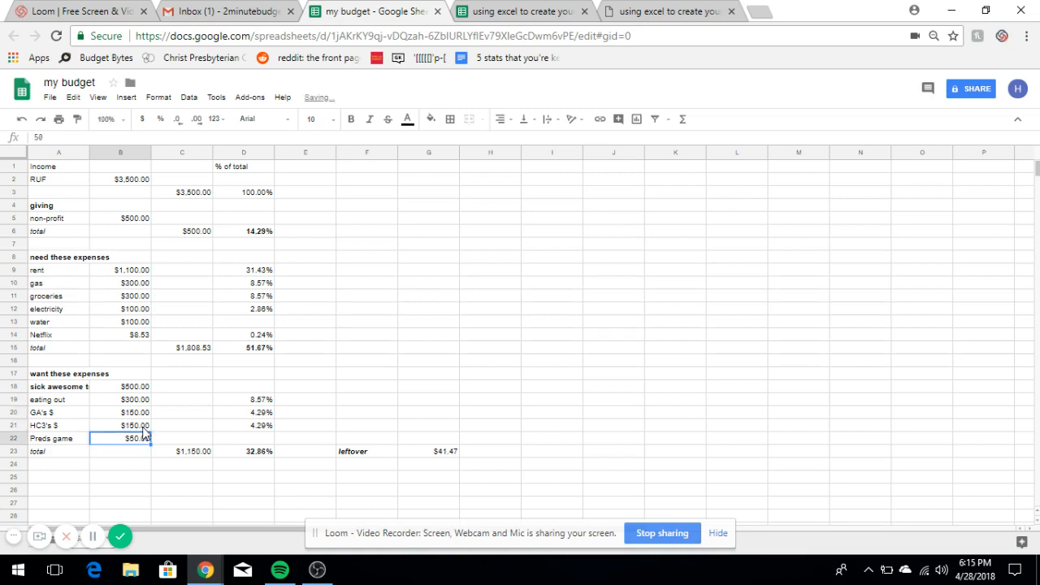
key(Delete)
text(91.47)
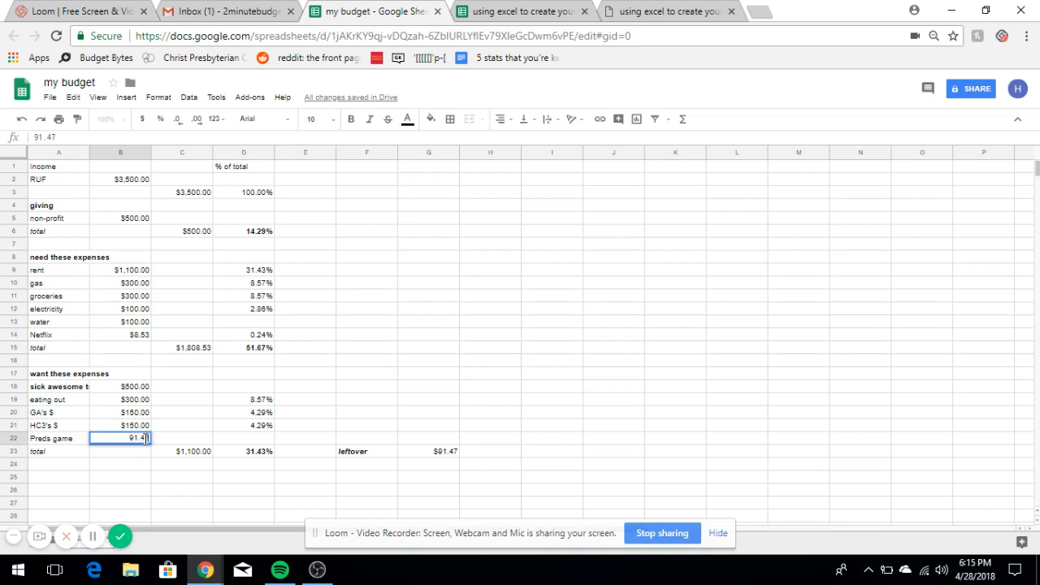
key(Return)
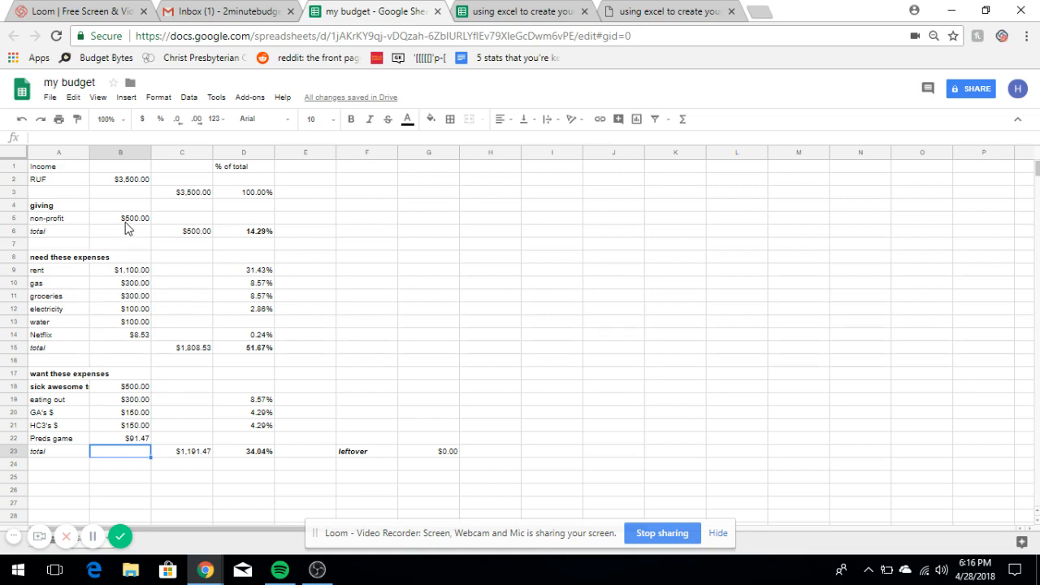
- Rename the non-profit line in A5 to 'student loan'
click(58, 221)
text(student loan)
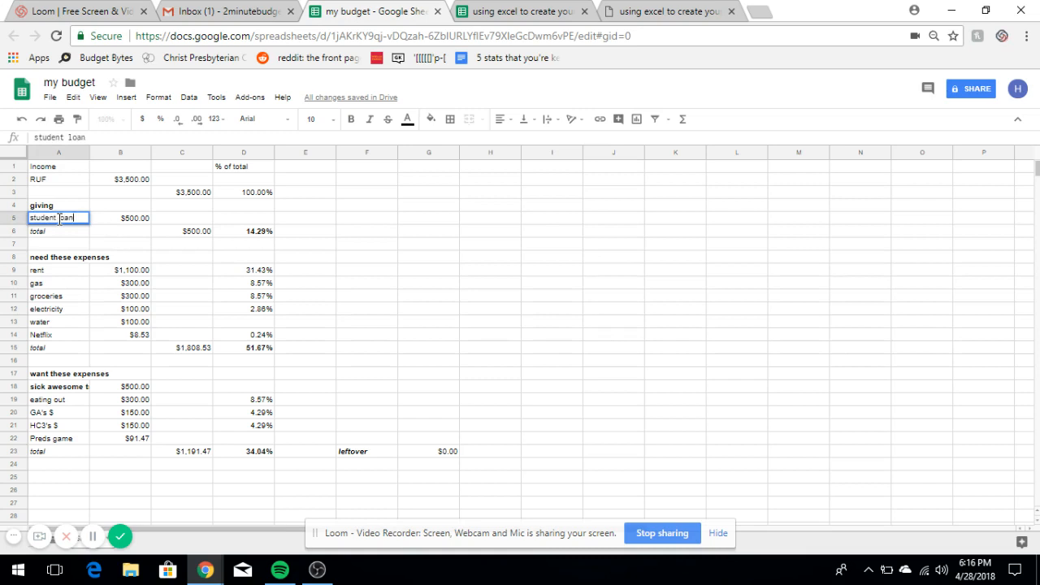
key(Tab)
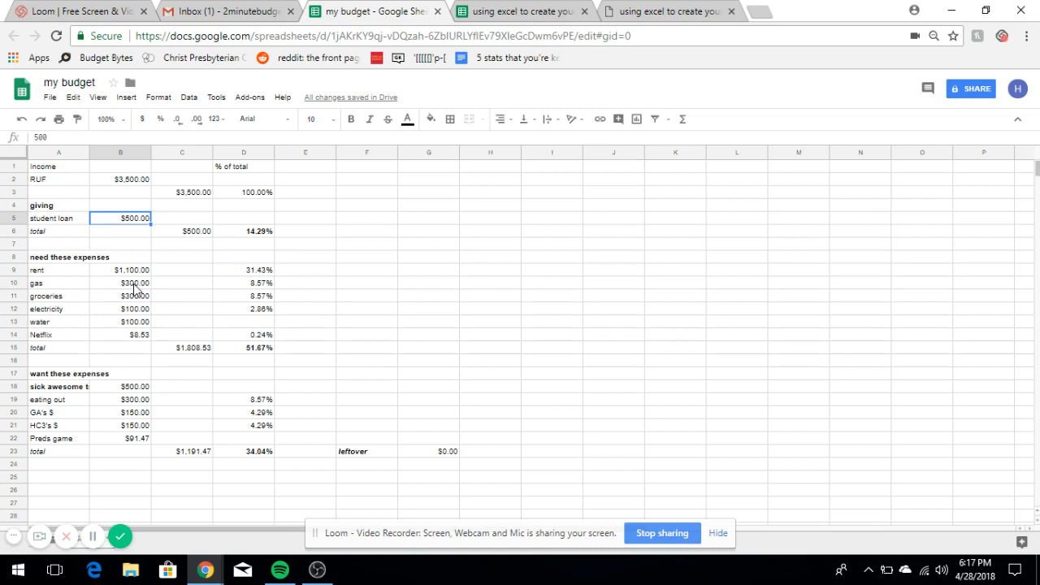
- Lower gas in B10 to $275 and the first want expense in B18 to $300
click(135, 286)
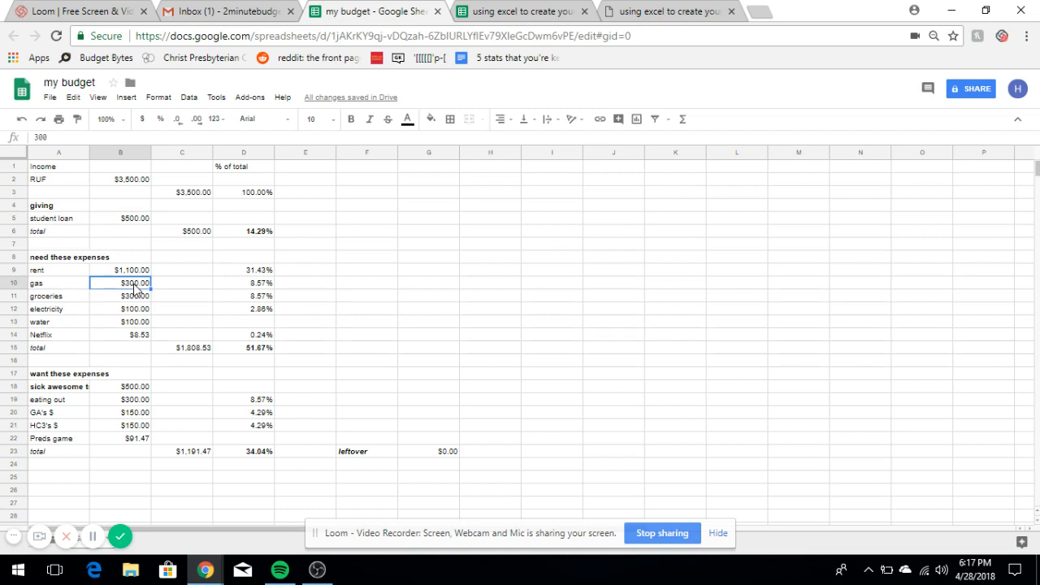
text(275)
key(Return)
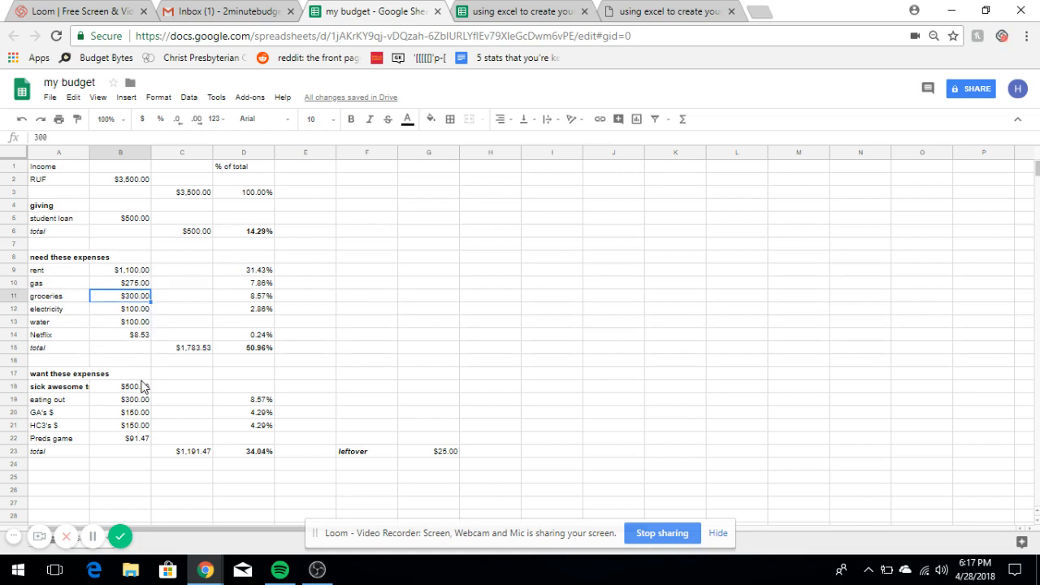
click(143, 390)
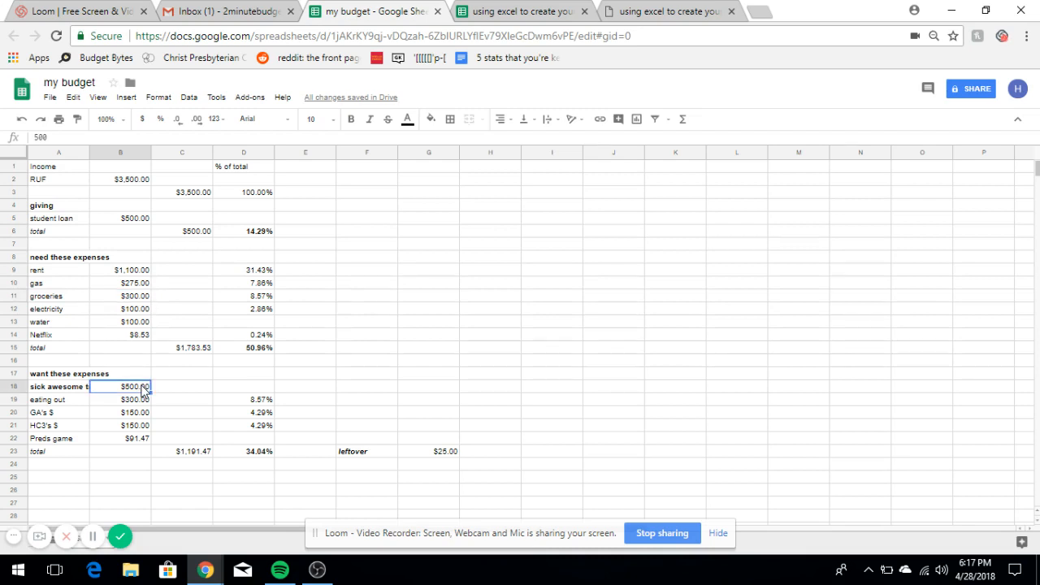
text(300)
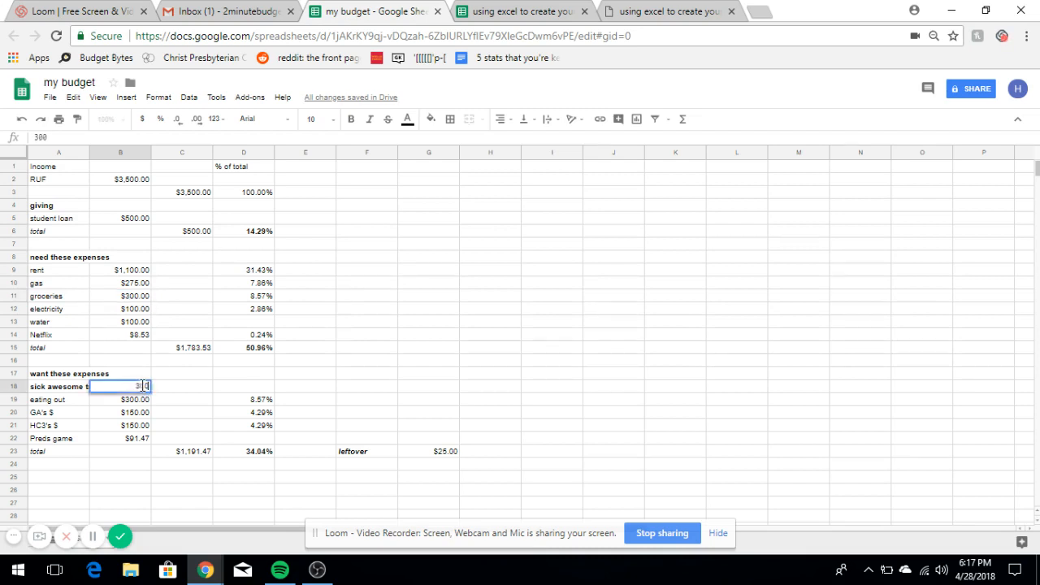
key(Return)
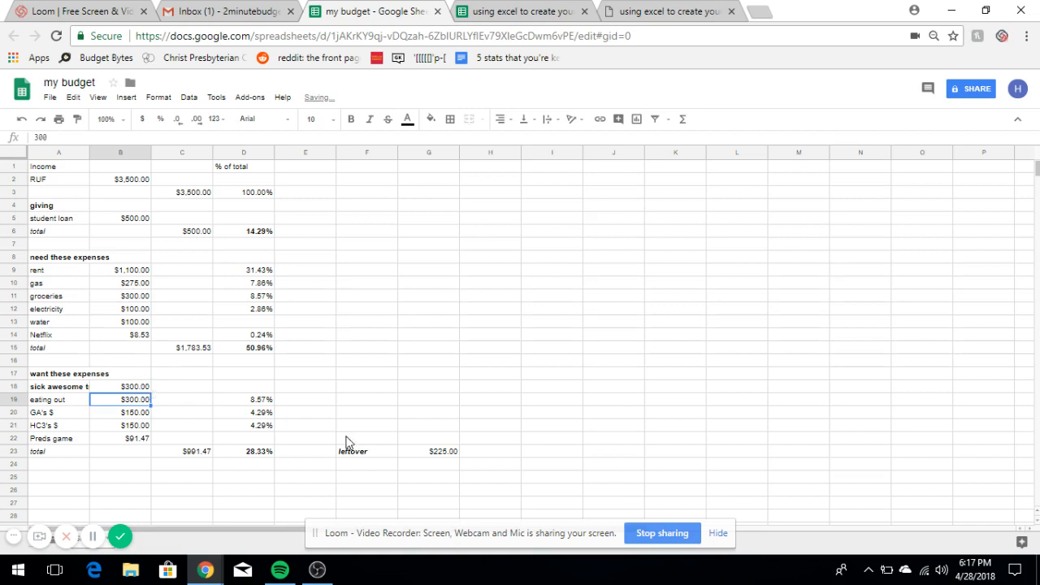
- Replace the student loan amount in B5 with 725, bringing leftover to $0.00
click(137, 228)
key(Delete)
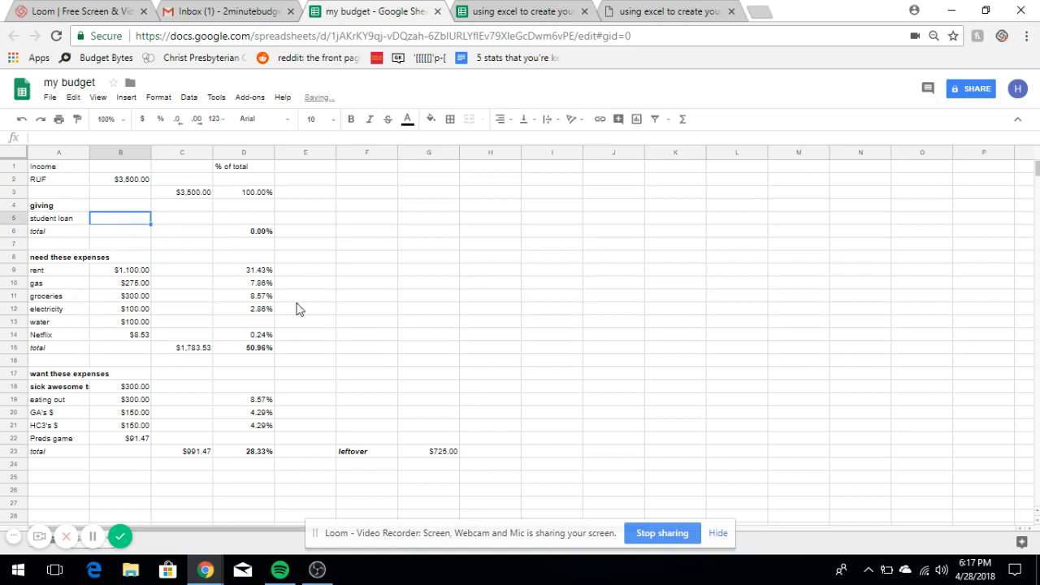
text(725)
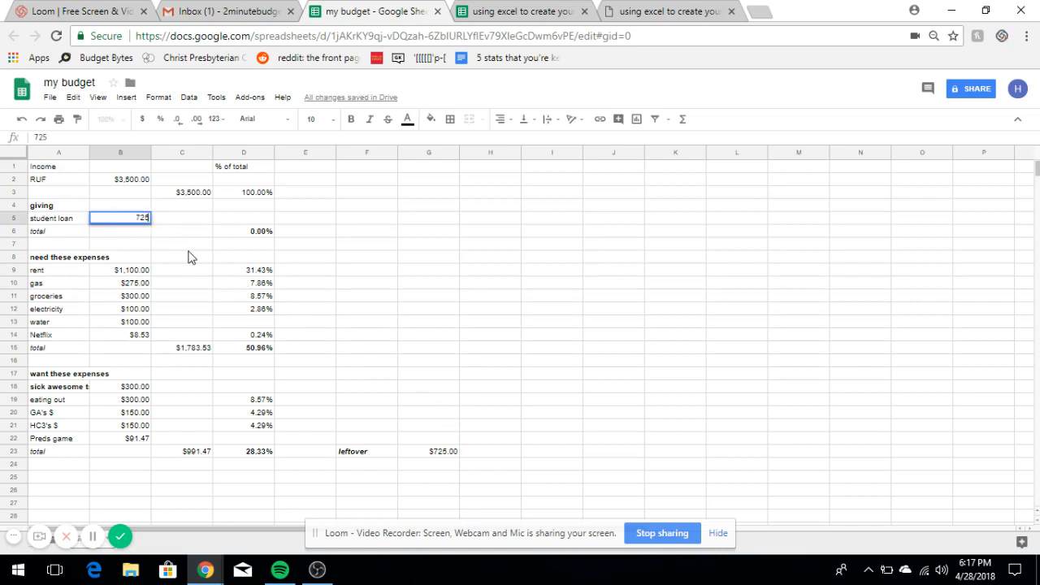
key(Return)
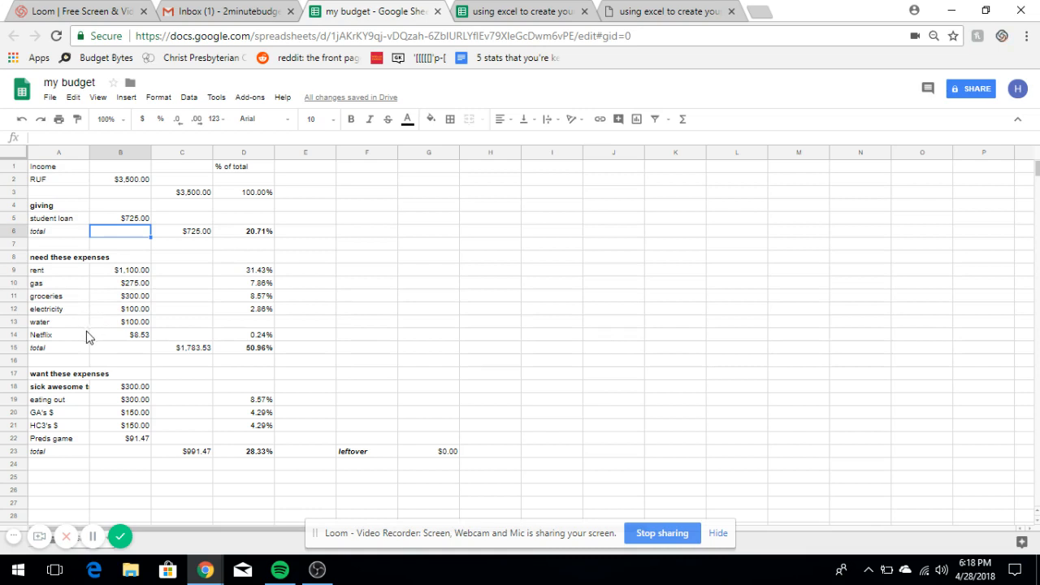
- Enter =B10+B11+B19+B20+B21 in F10, summing gas, groceries, eating out, GA's $ and HC3's $
click(354, 284)
text(=)
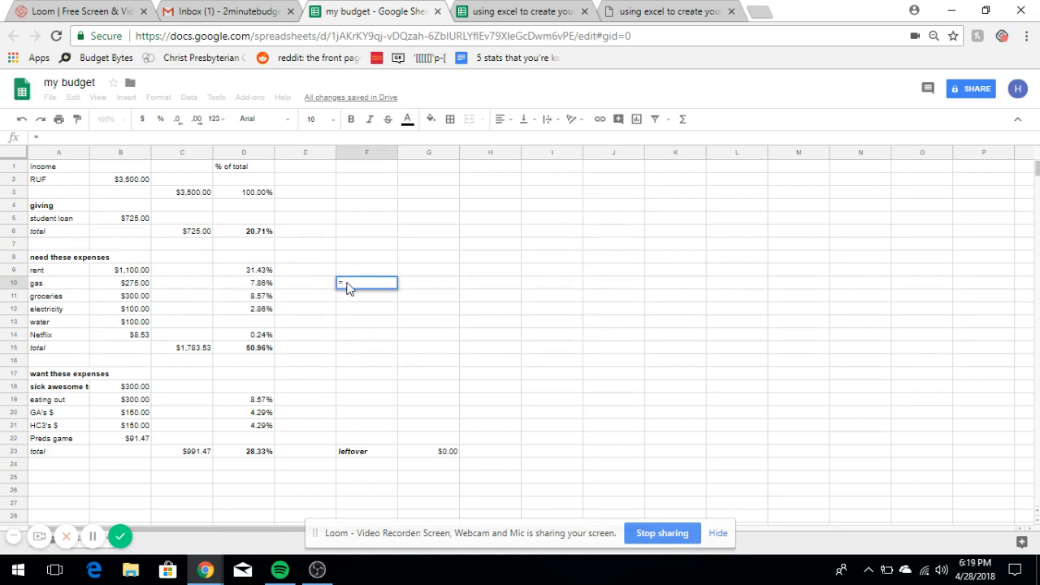
click(147, 289)
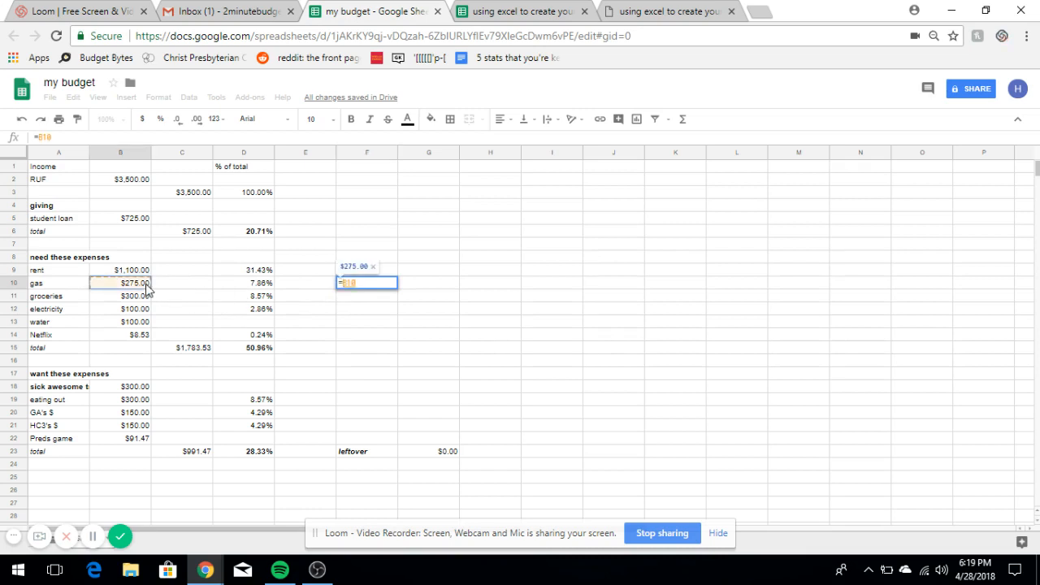
text(+)
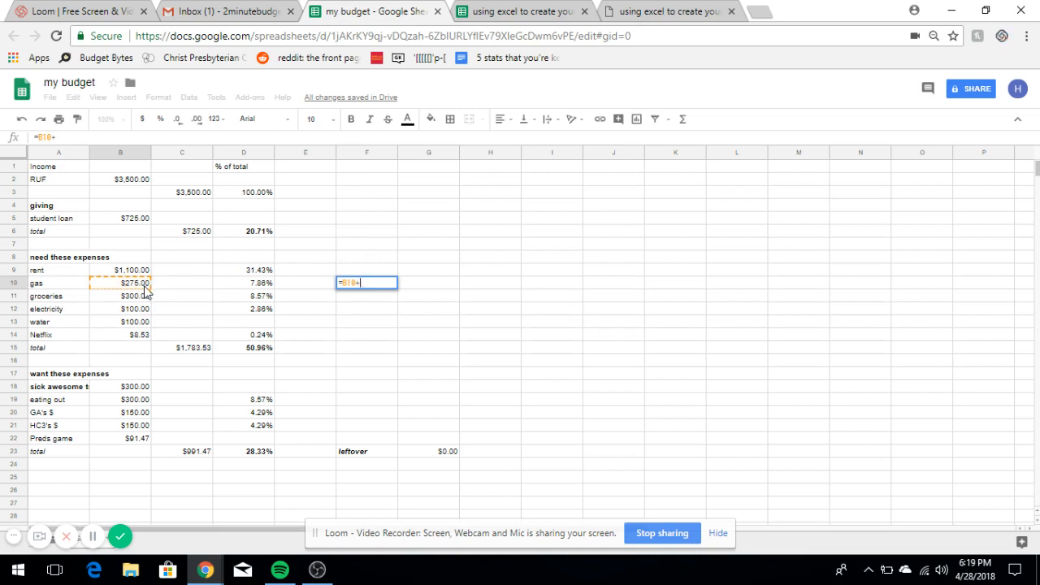
click(143, 299)
text(+)
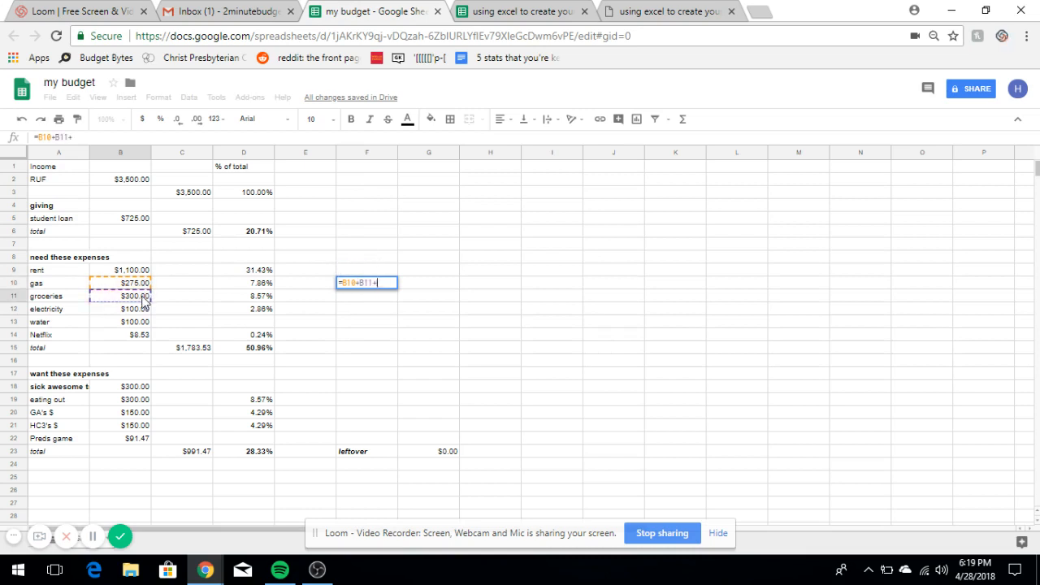
click(135, 402)
text(+)
click(136, 413)
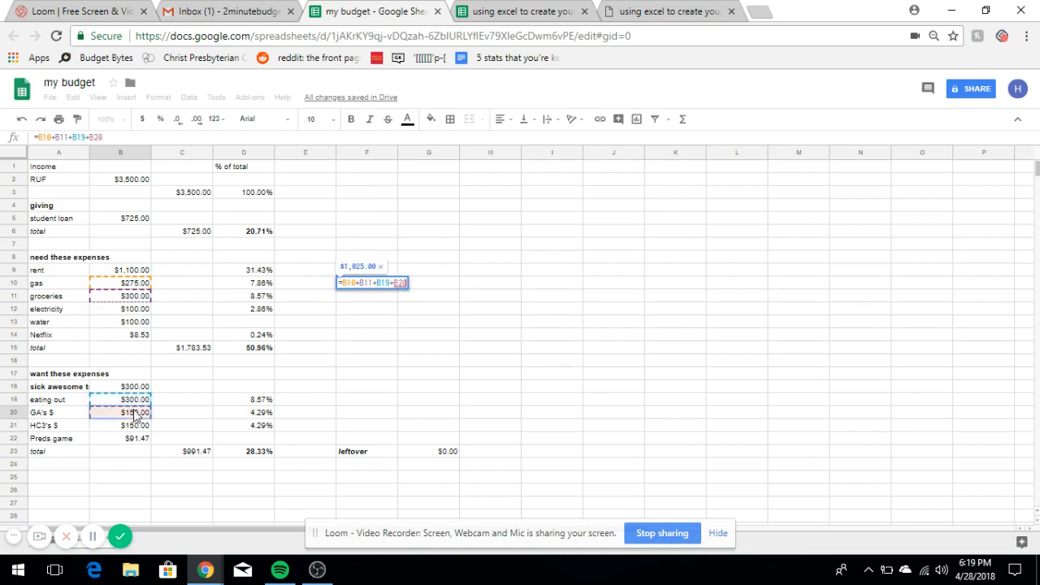
text(+)
click(137, 425)
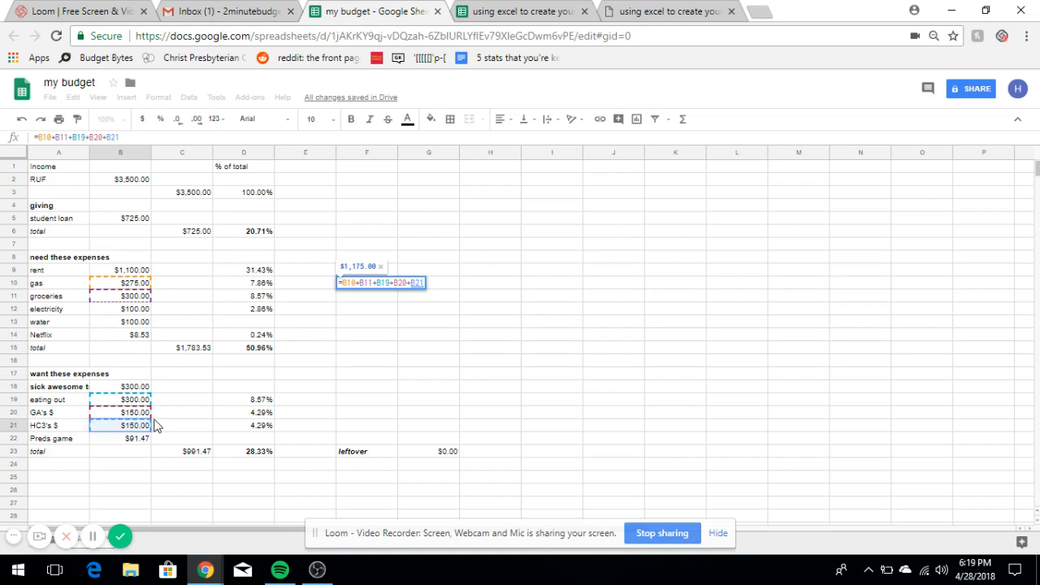
key(Return)
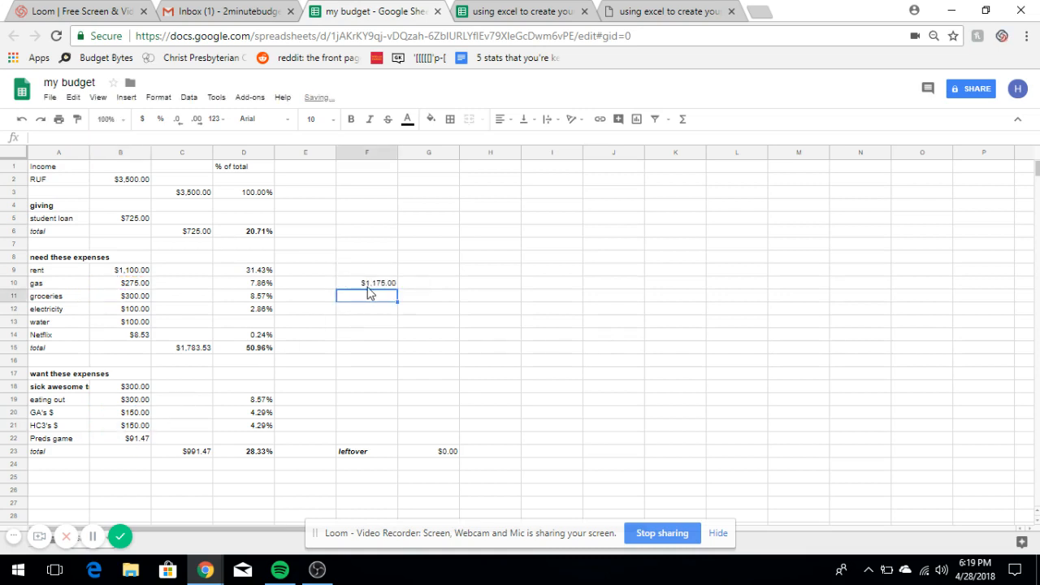